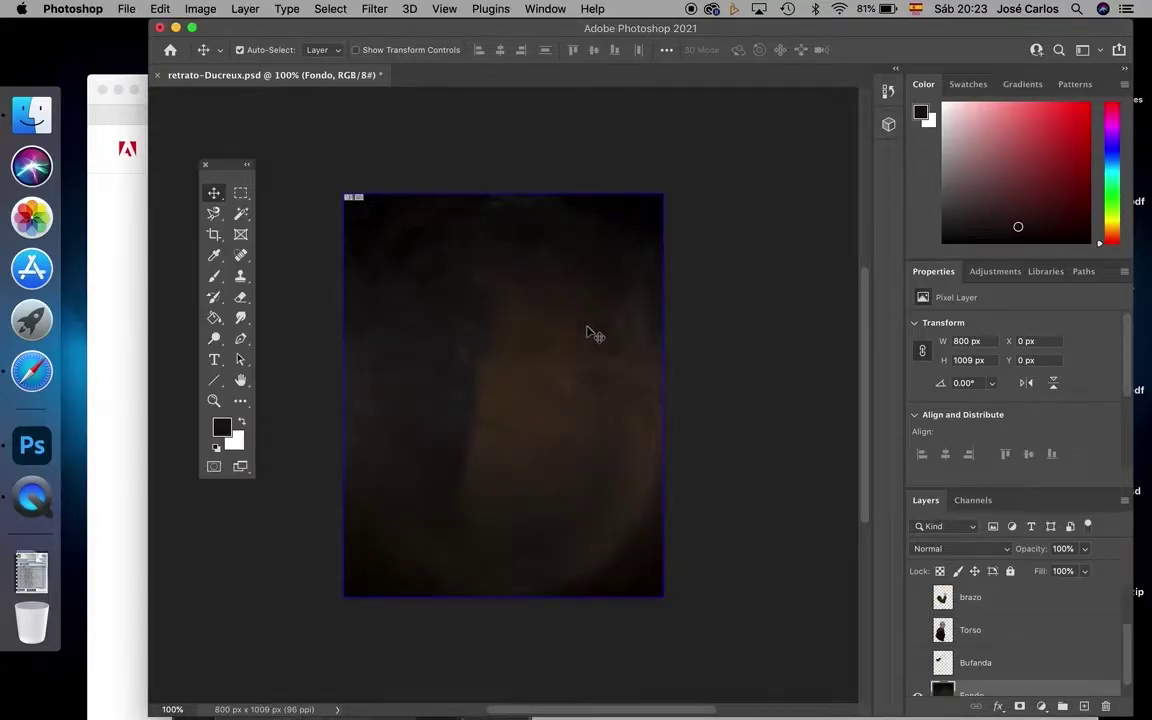
- Show the Torso layer over the dark Fondo background and zoom the canvas to about 170%
click(918, 632)
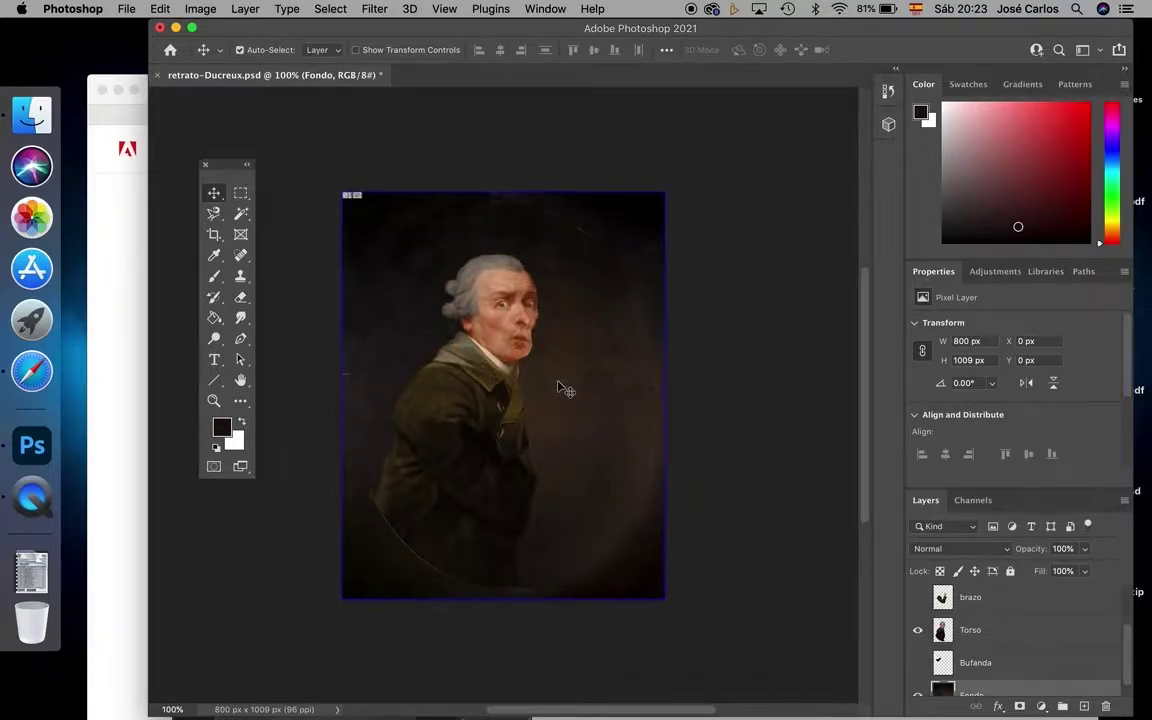
scroll(559, 389, up, 5)
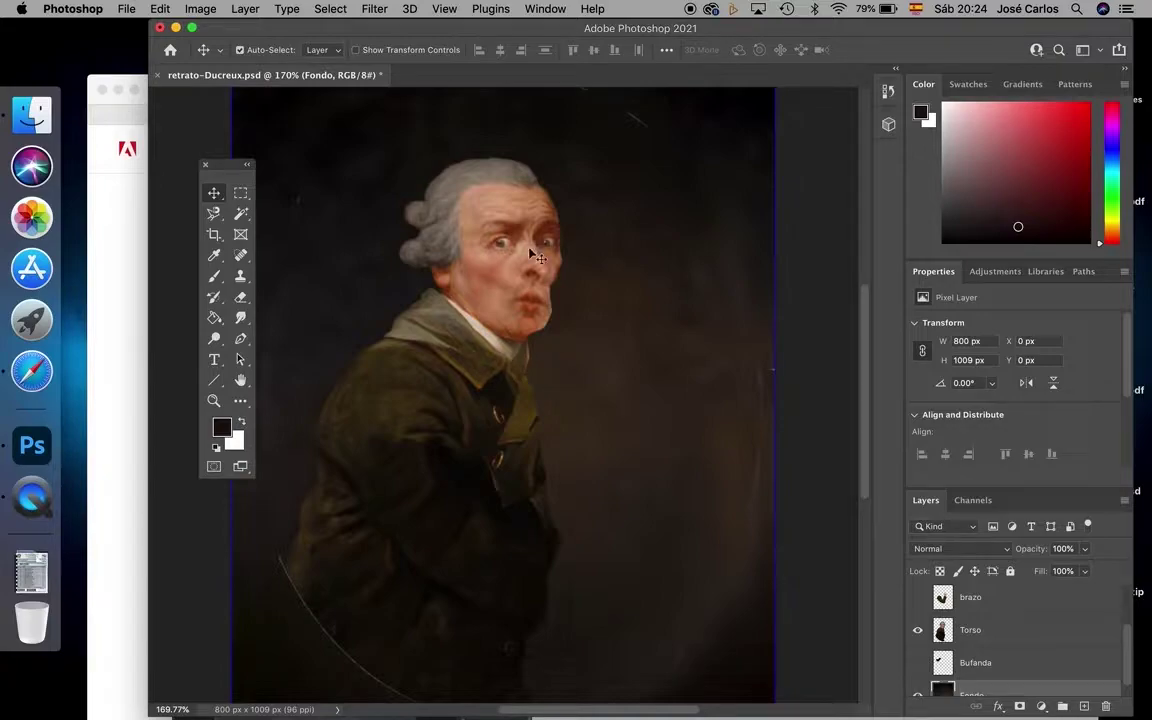
- Show the Bufanda and brazo layers, hide Torso, and toggle Fondo off and back on
click(918, 663)
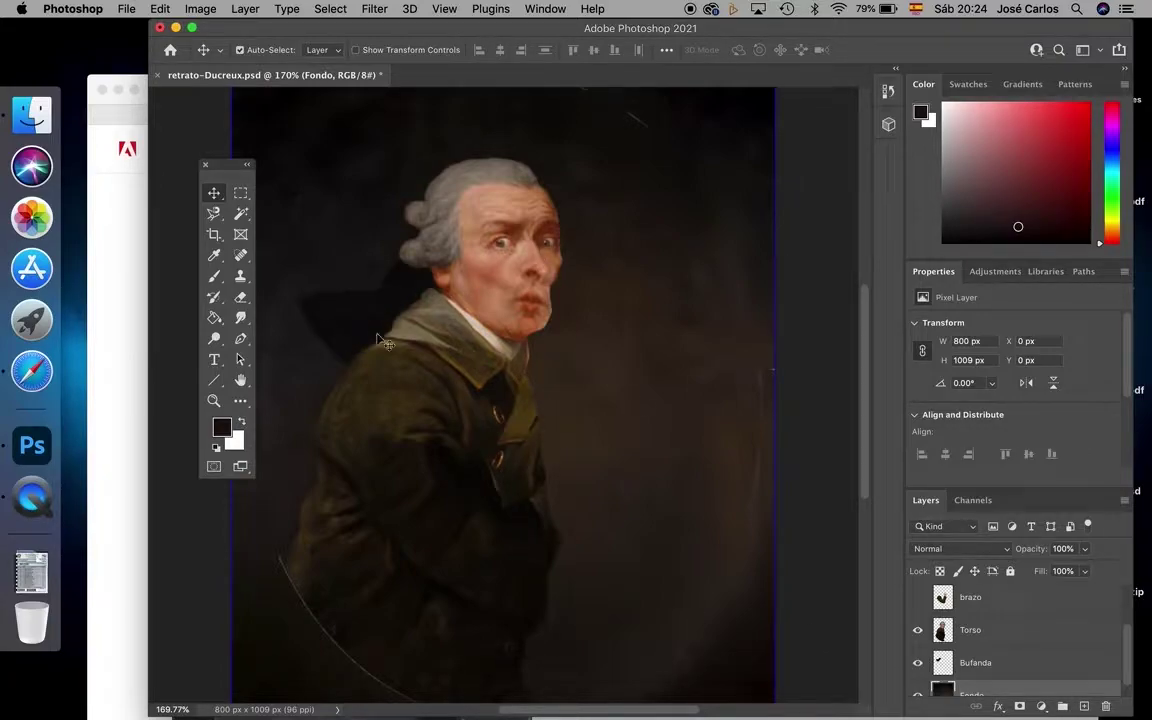
click(918, 696)
click(918, 664)
click(918, 664)
click(919, 695)
click(918, 630)
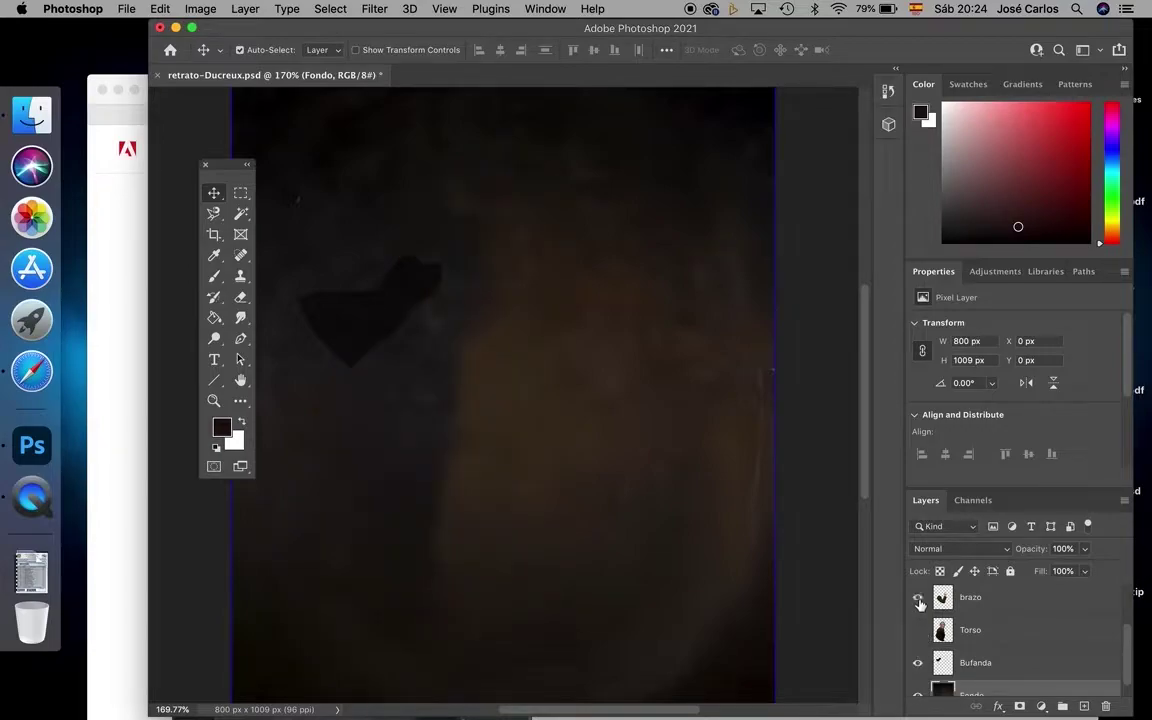
click(918, 597)
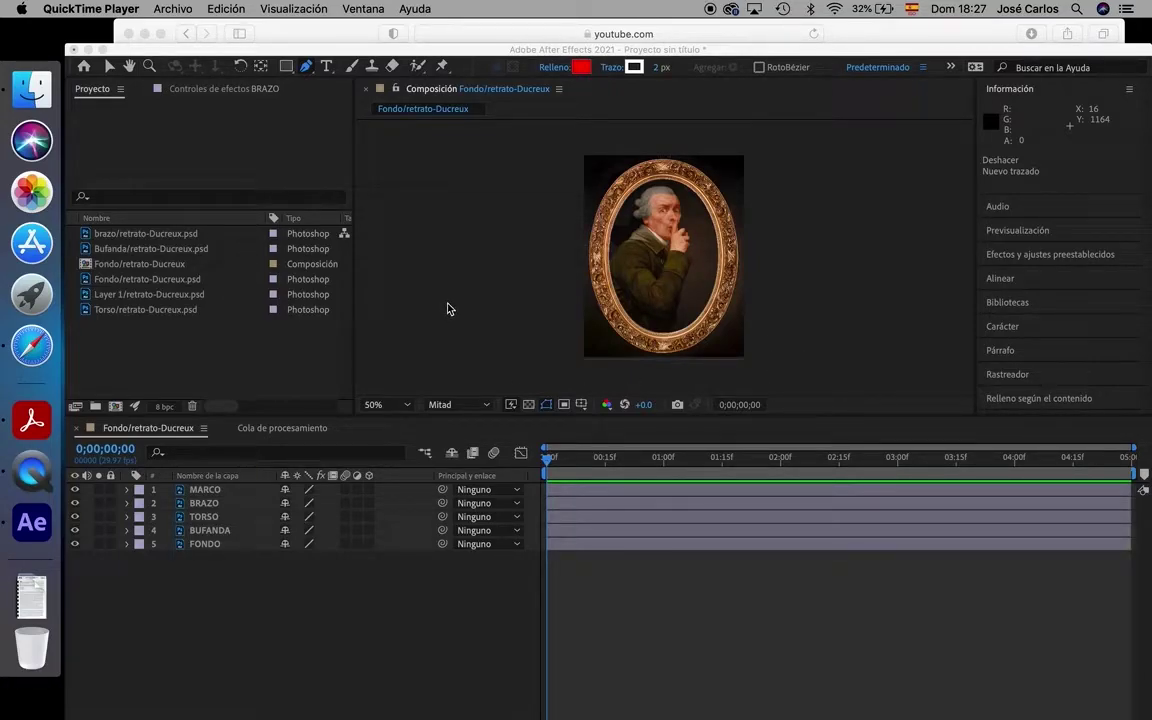
- Import retrato-Ducreux.psd into After Effects and open the Importar tipo dropdown
key(super+i)
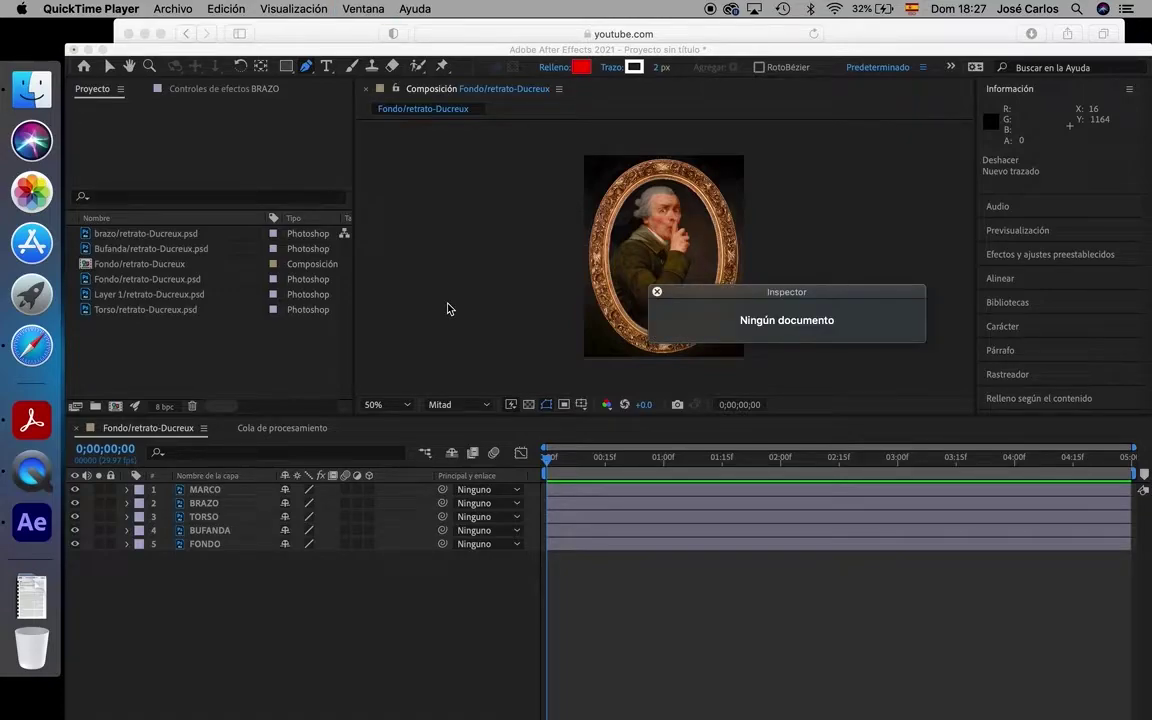
click(495, 299)
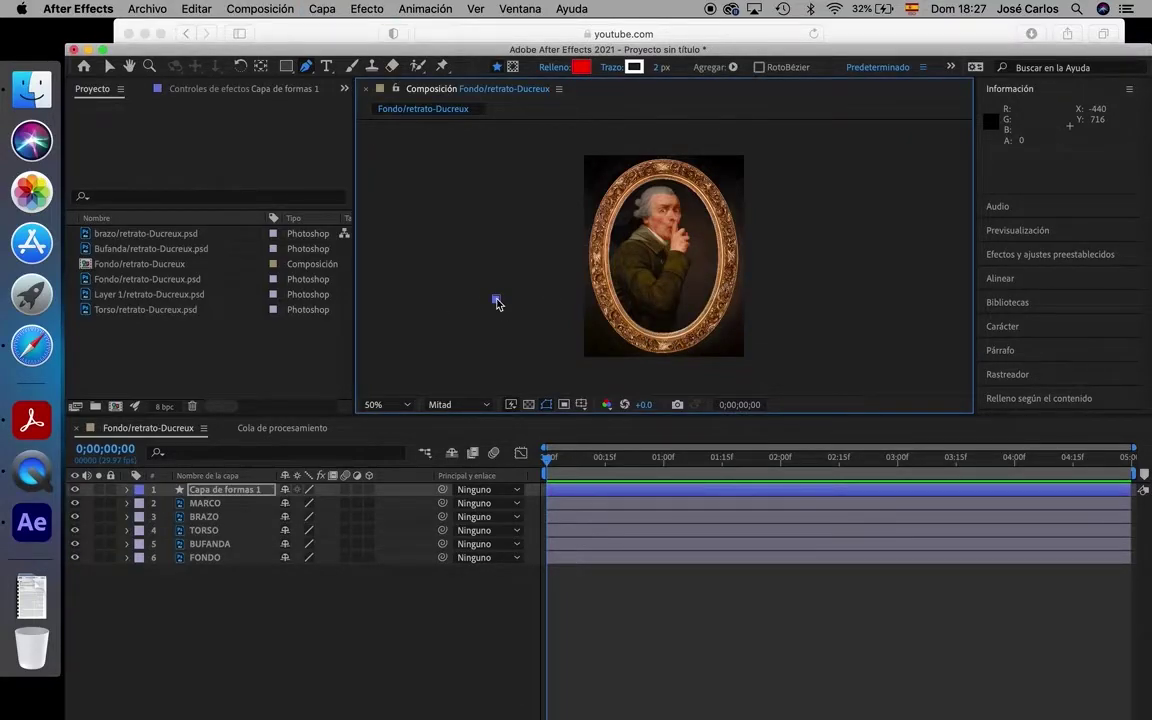
key(super+i)
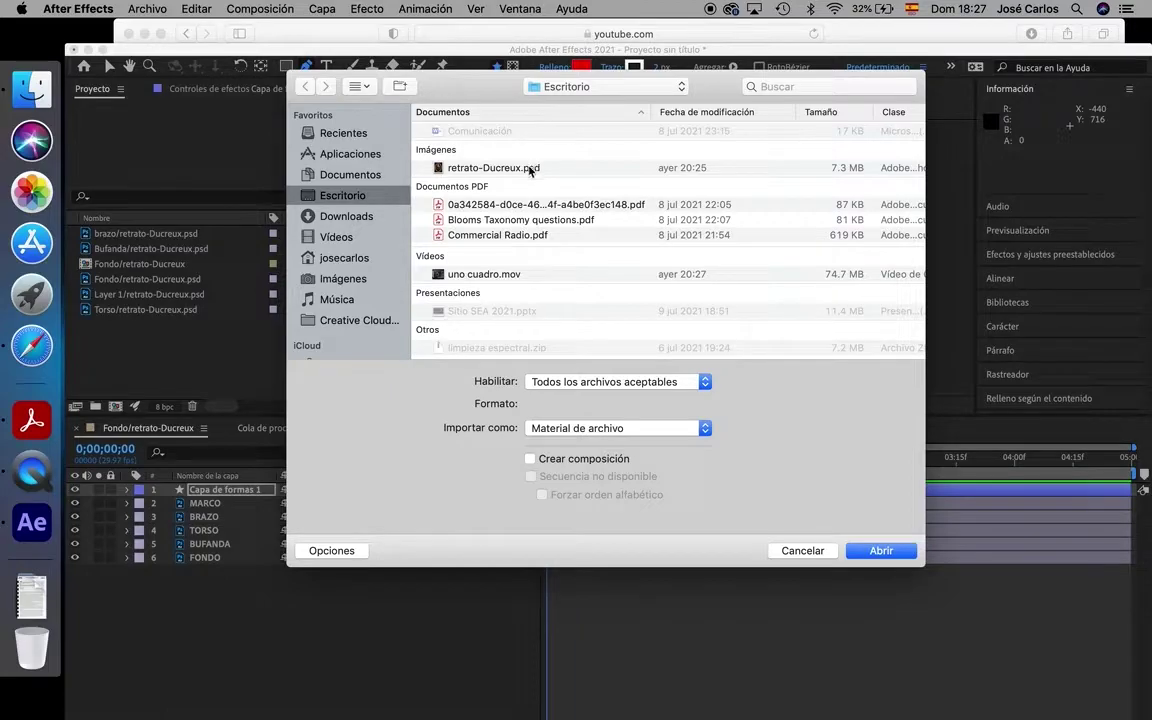
click(531, 170)
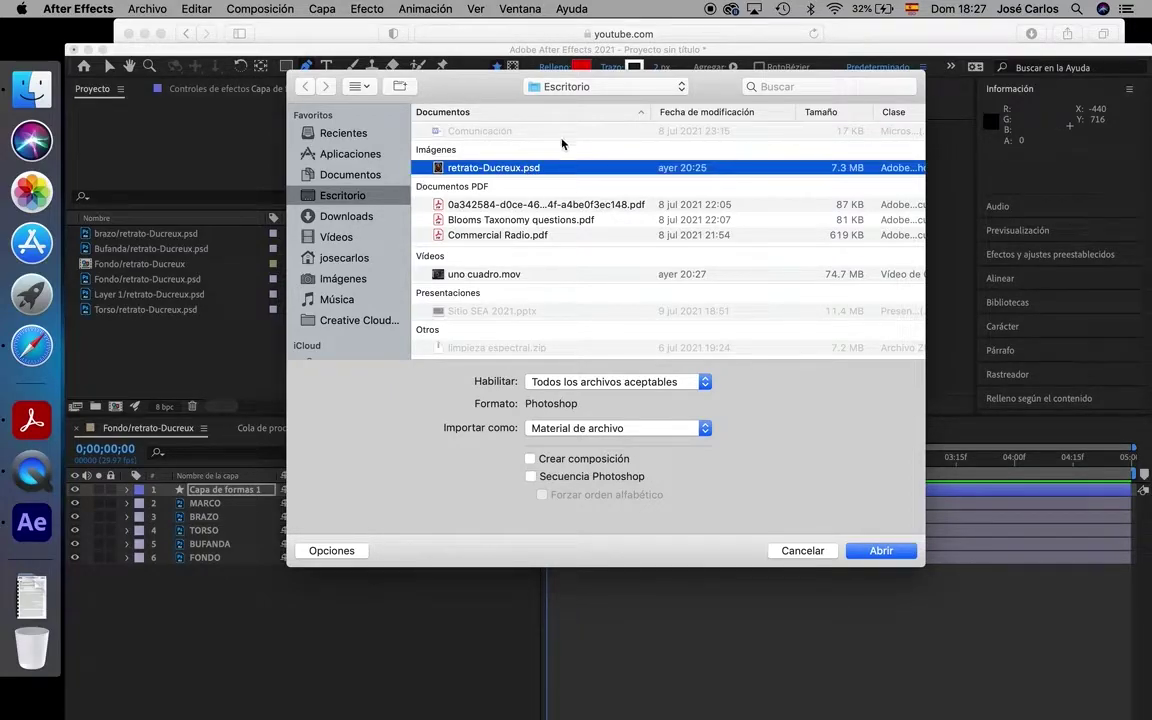
click(898, 554)
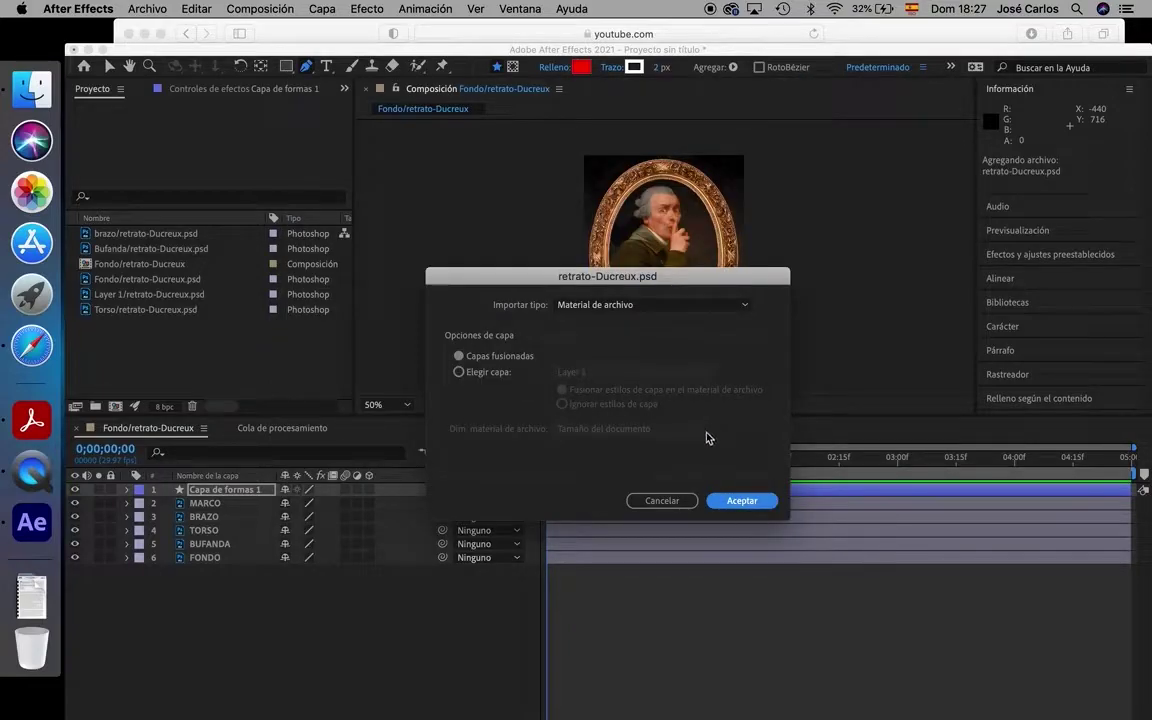
click(672, 309)
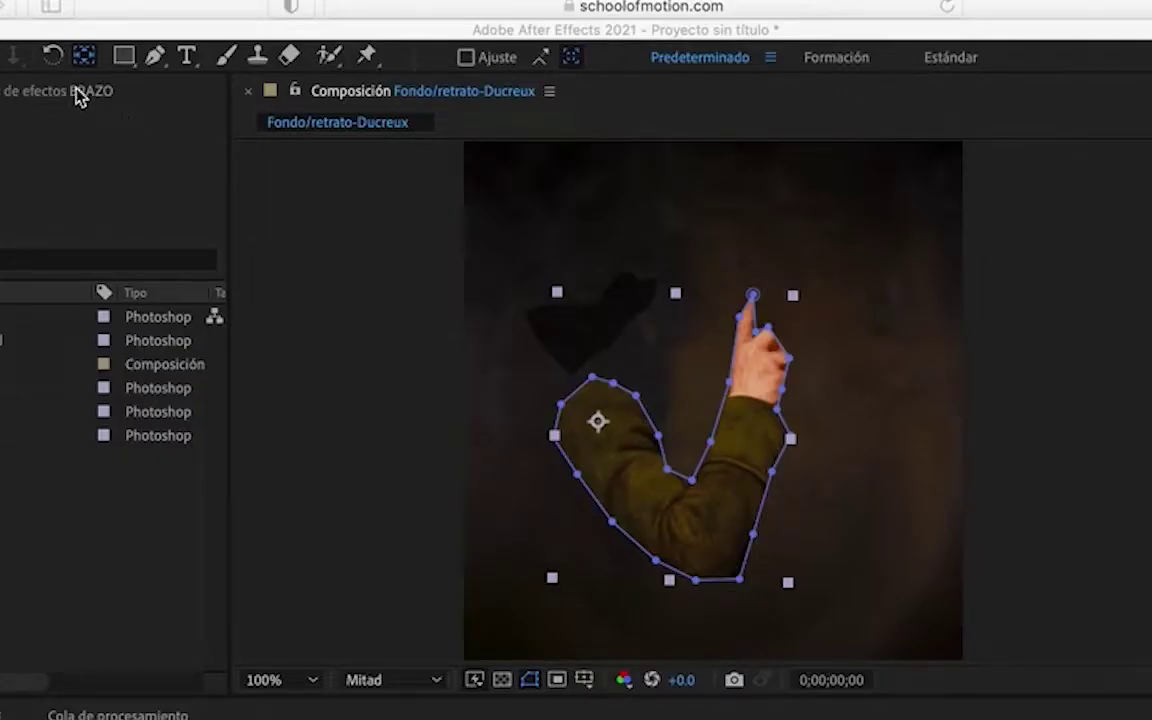
- Pick the plain Pen tool, then move the BRAZO anchor point to the shoulder with Pan Behind
click(171, 70)
drag(166, 68, 248, 72)
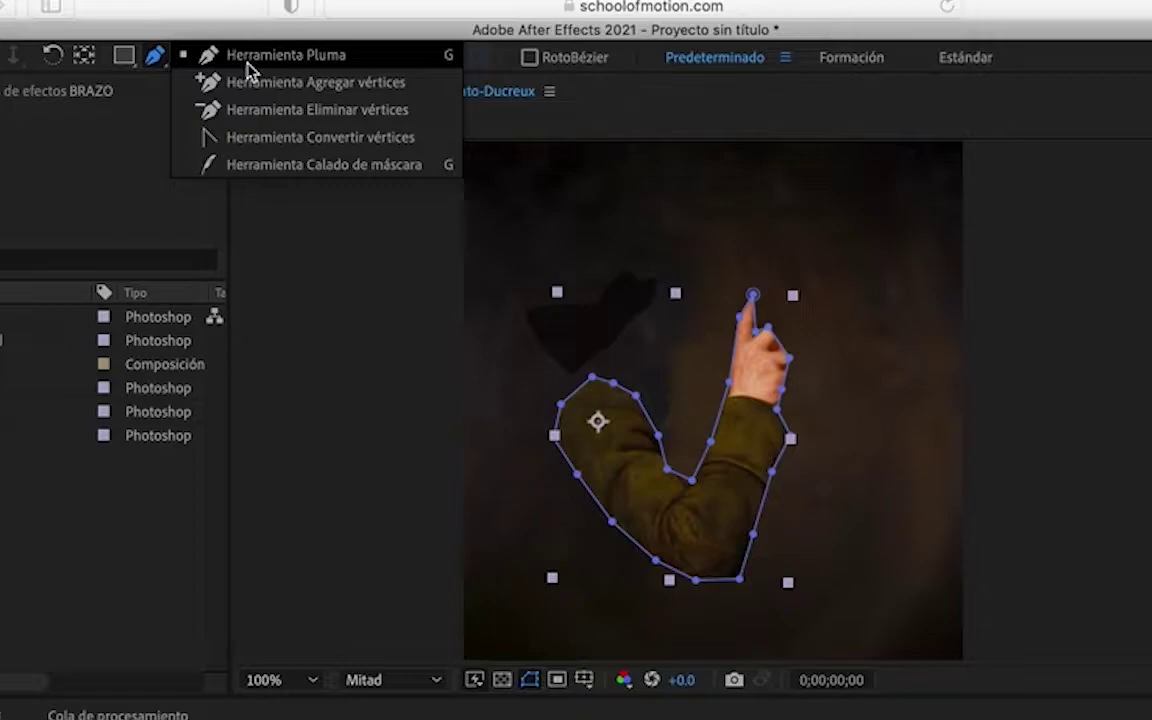
click(248, 68)
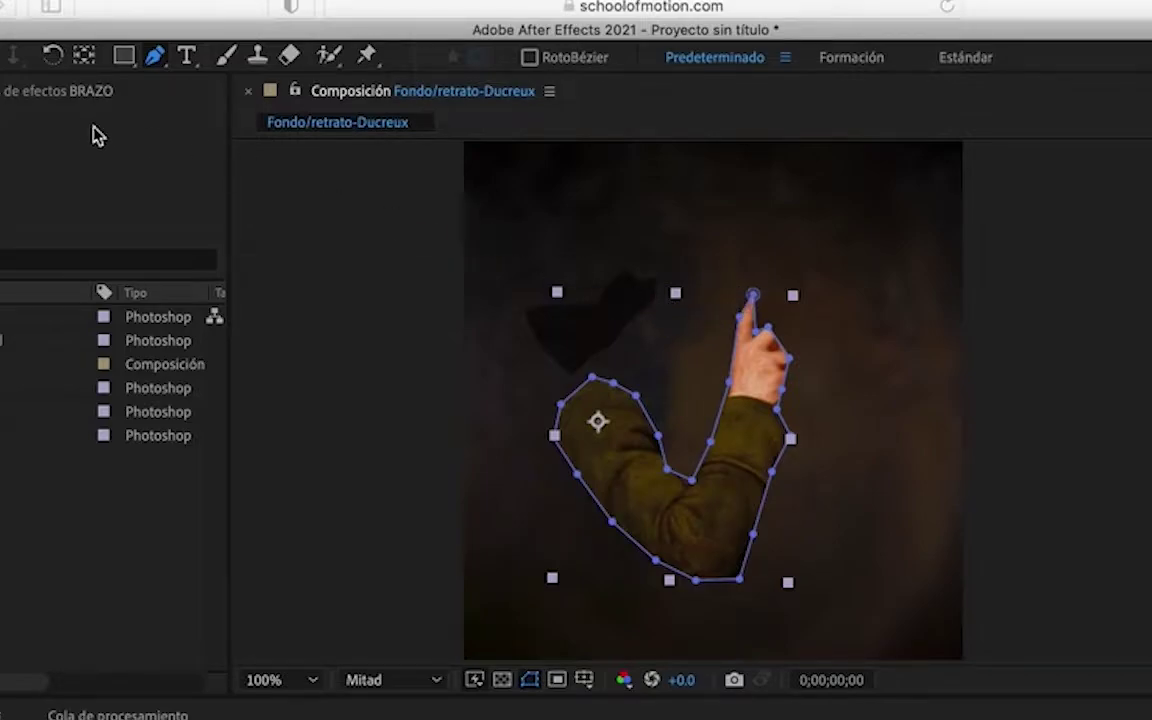
click(85, 62)
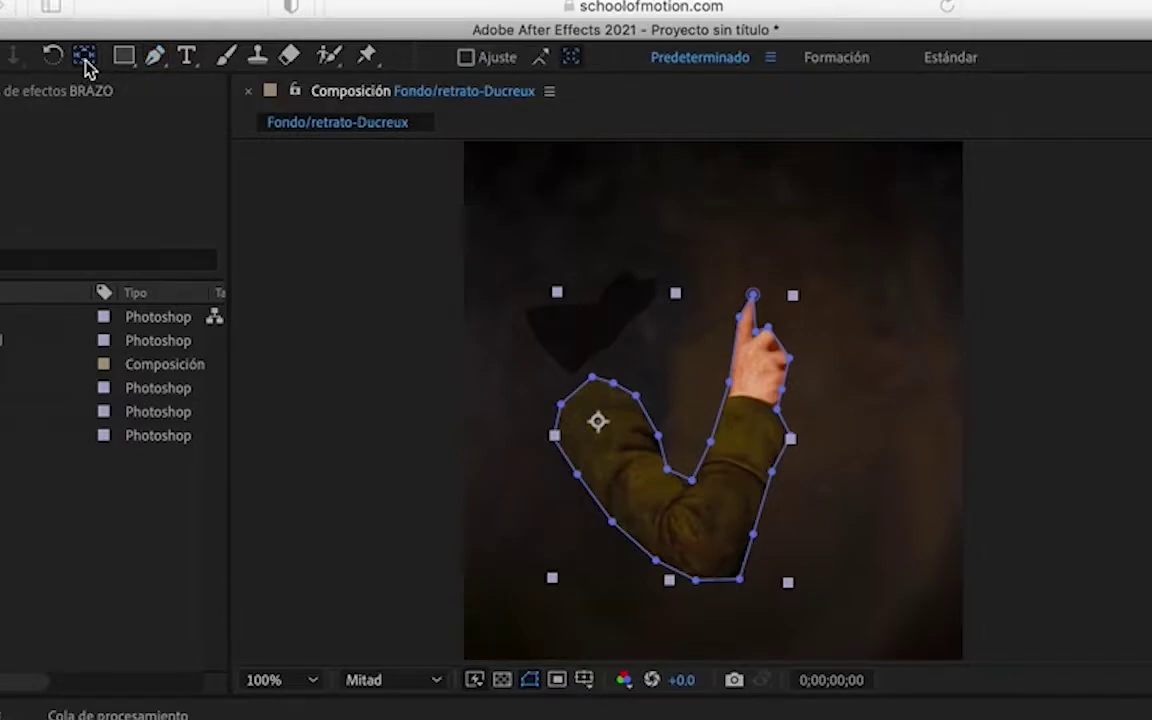
drag(599, 422, 597, 418)
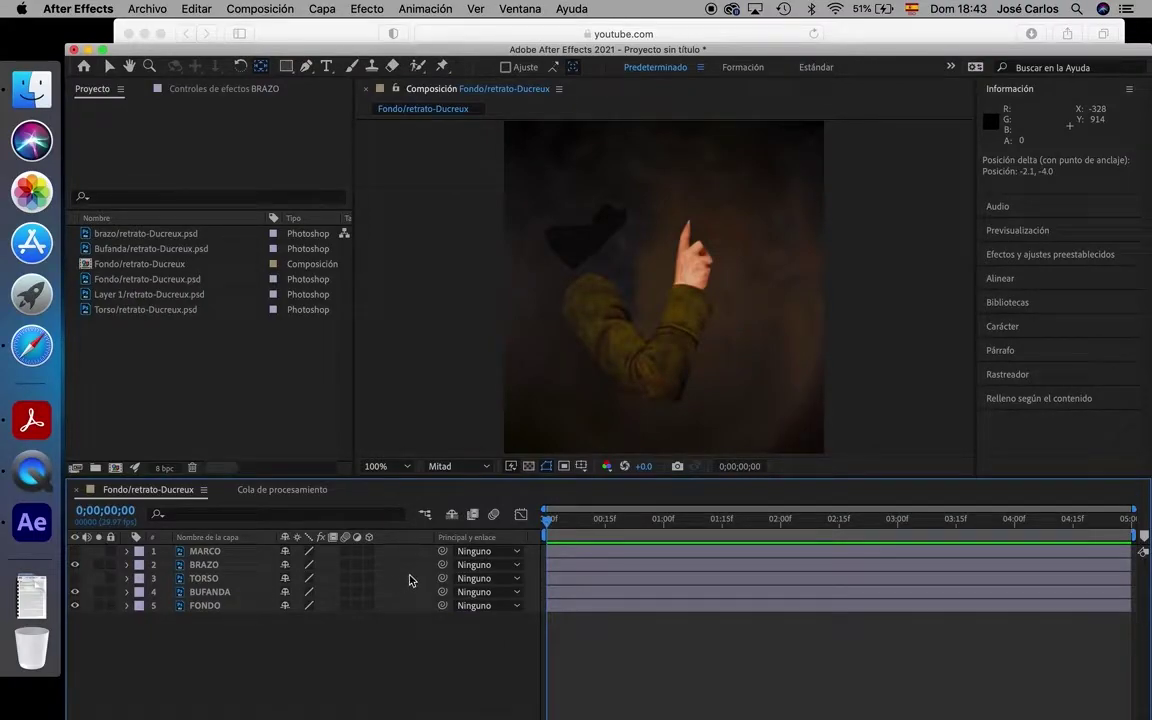
- Parent the BRAZO arm layer to TORSO with the pick whip
drag(443, 566, 417, 579)
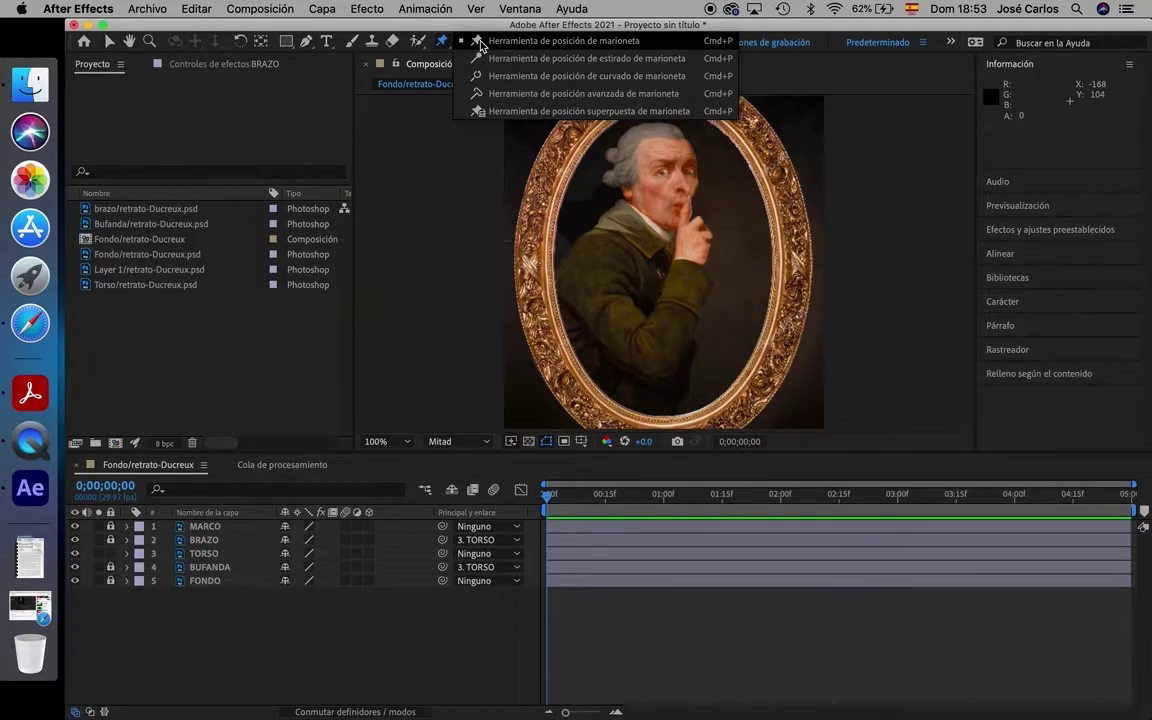
- With the Puppet Position Pin tool, pin BRAZO at fingertip, sleeve, shoulder, upper arm and mid-arm
click(104, 495)
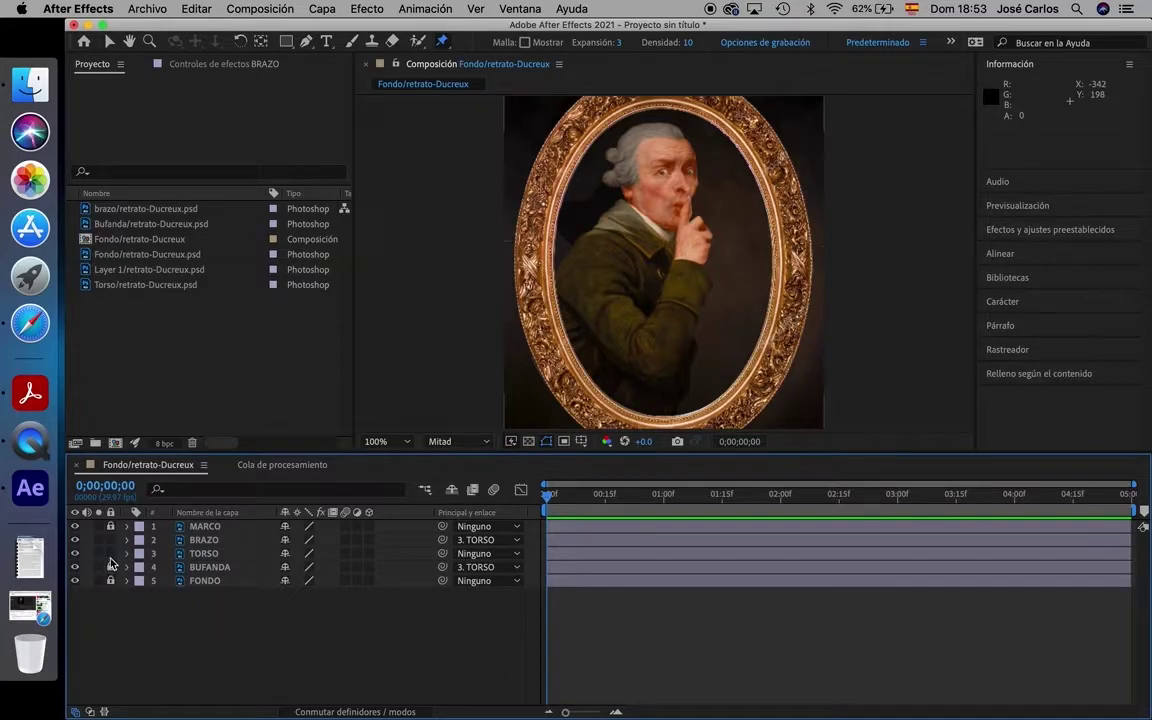
click(205, 540)
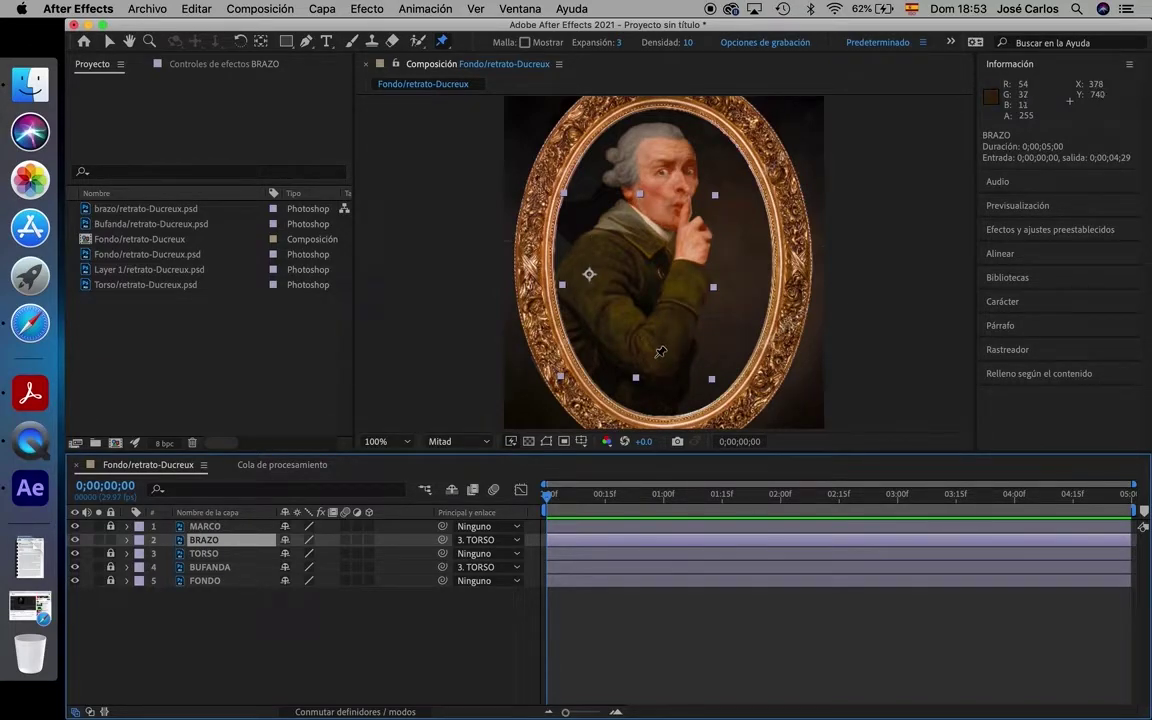
click(690, 241)
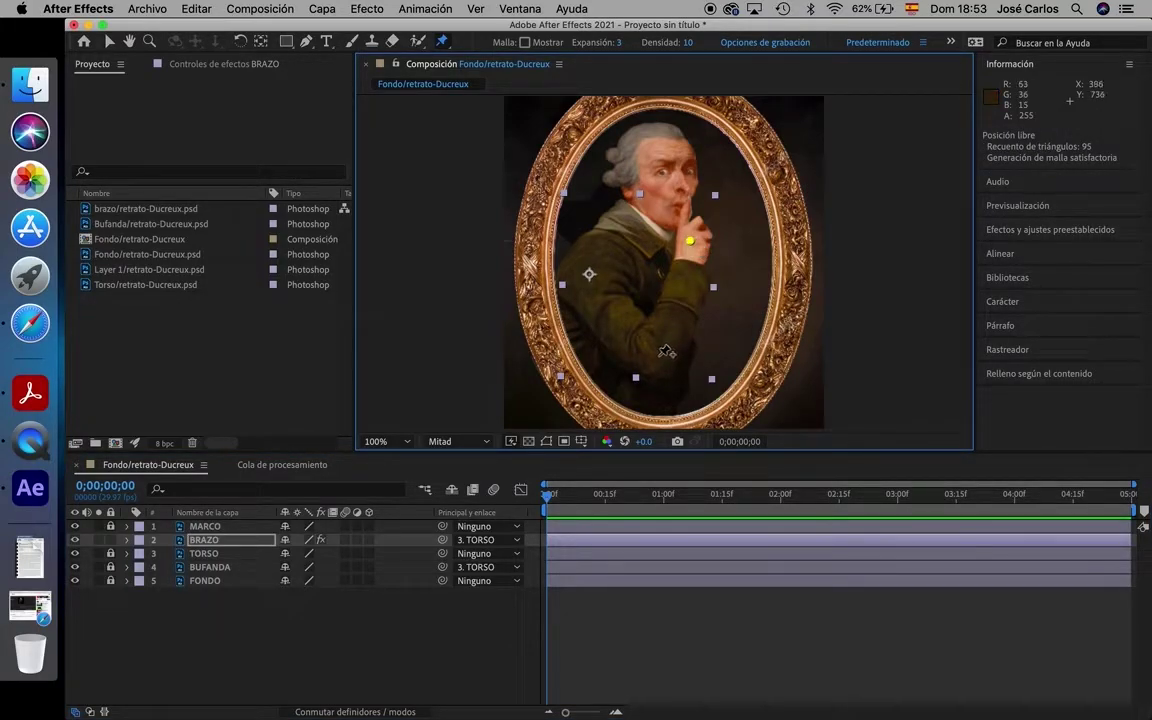
click(658, 356)
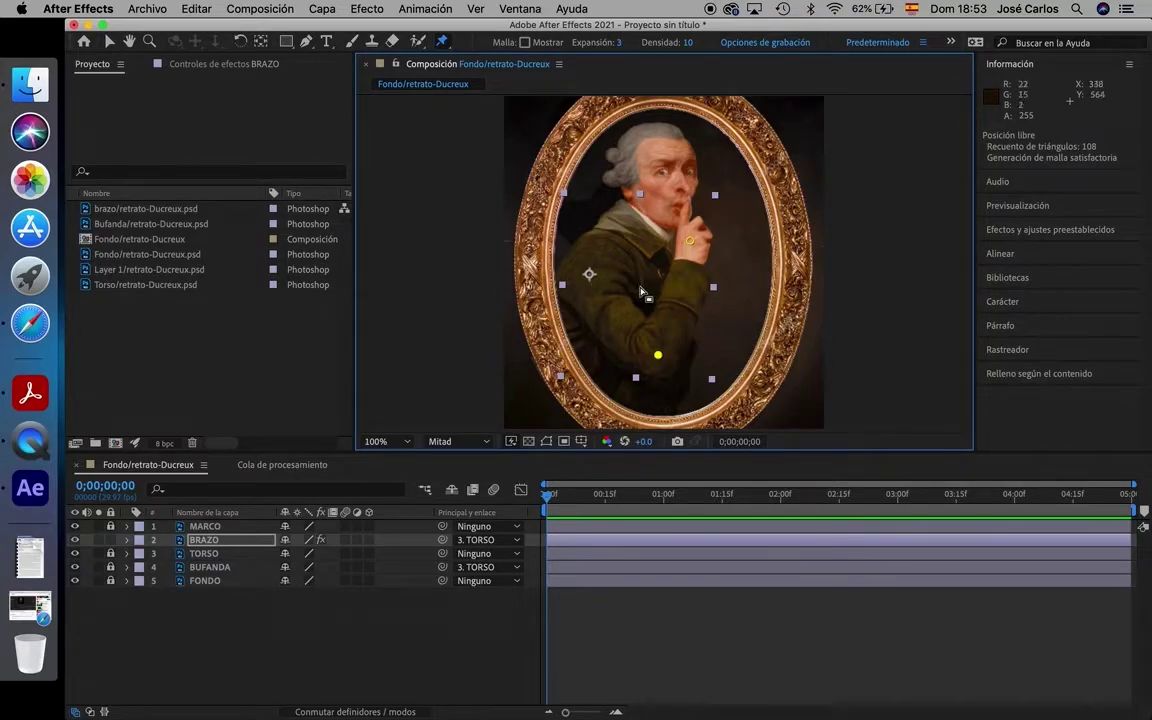
click(601, 251)
click(574, 269)
click(583, 308)
click(625, 287)
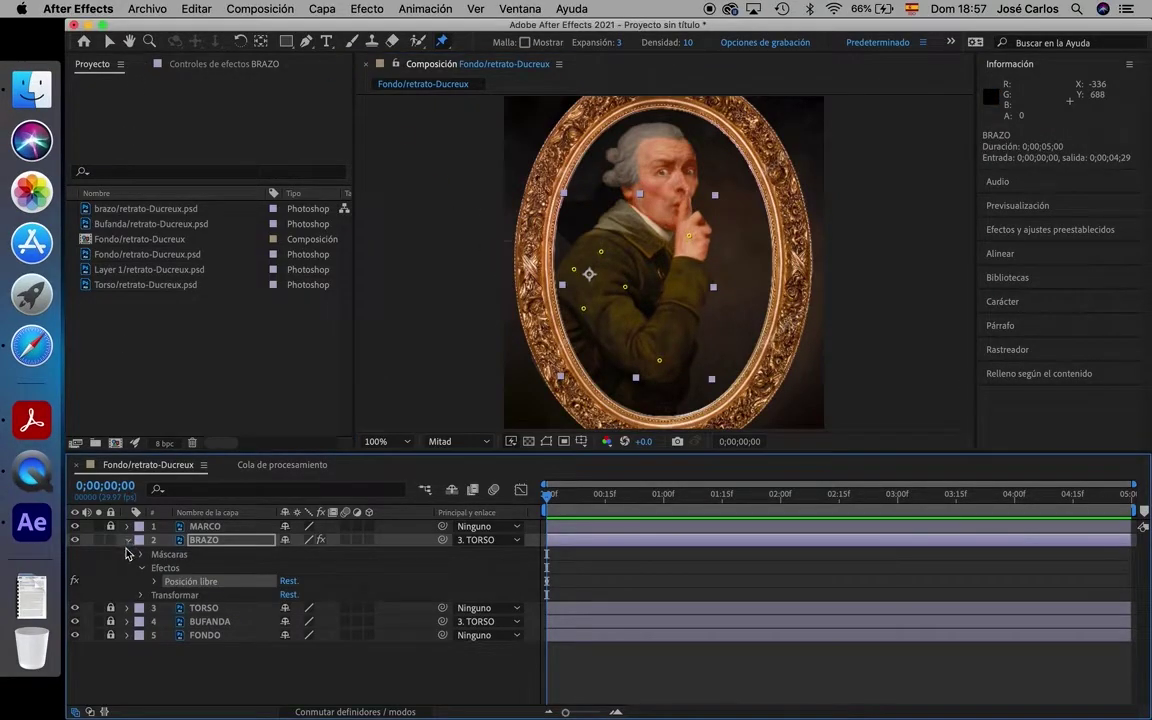
- Expand Posición libre > Malla 1 > Deformación on BRAZO to list its puppet pins
click(127, 540)
click(127, 540)
click(155, 582)
scroll(210, 610, down, 2)
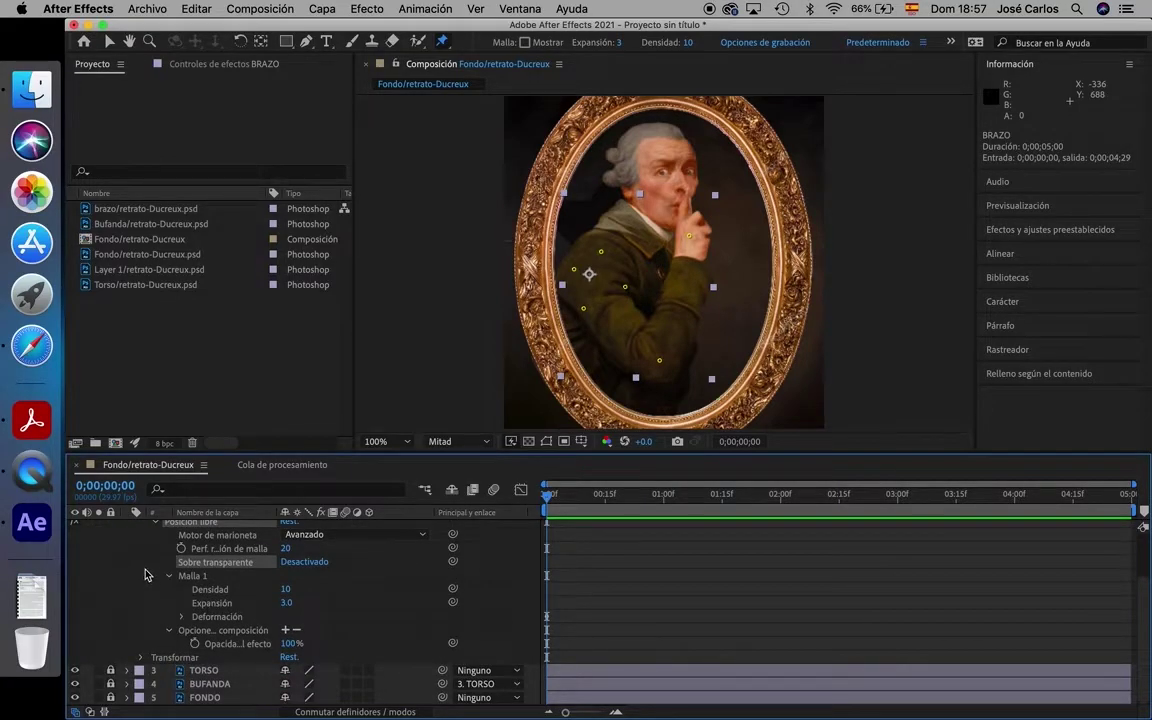
click(183, 618)
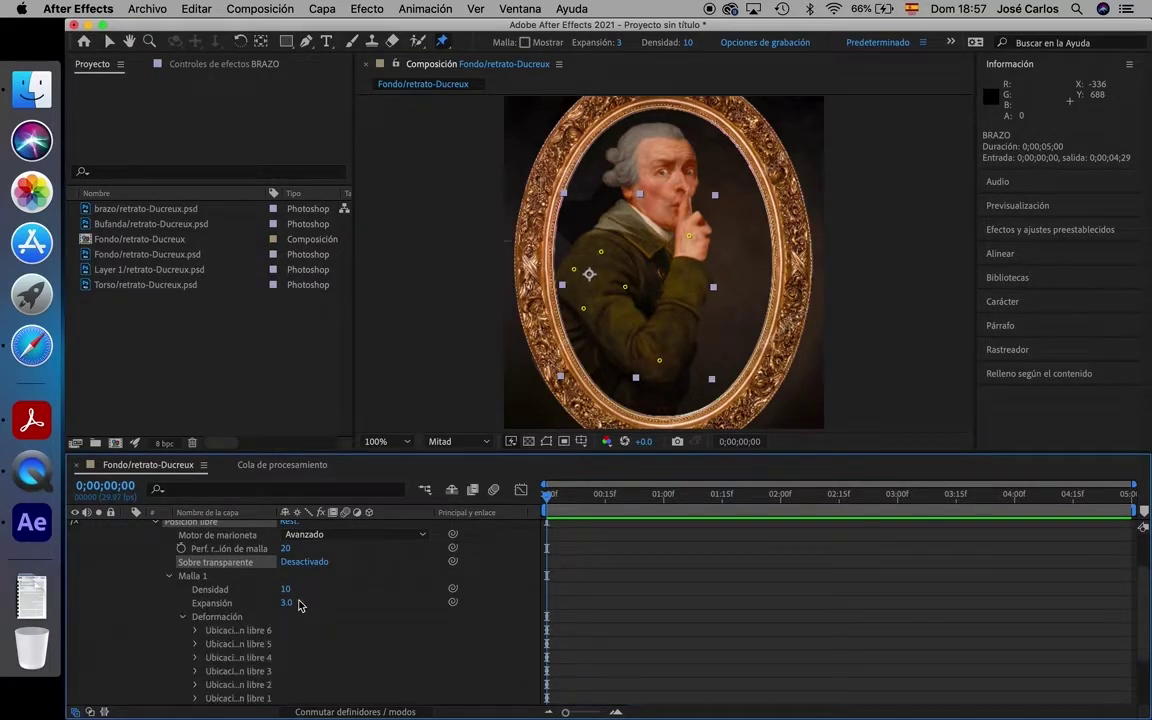
scroll(314, 604, down, 2)
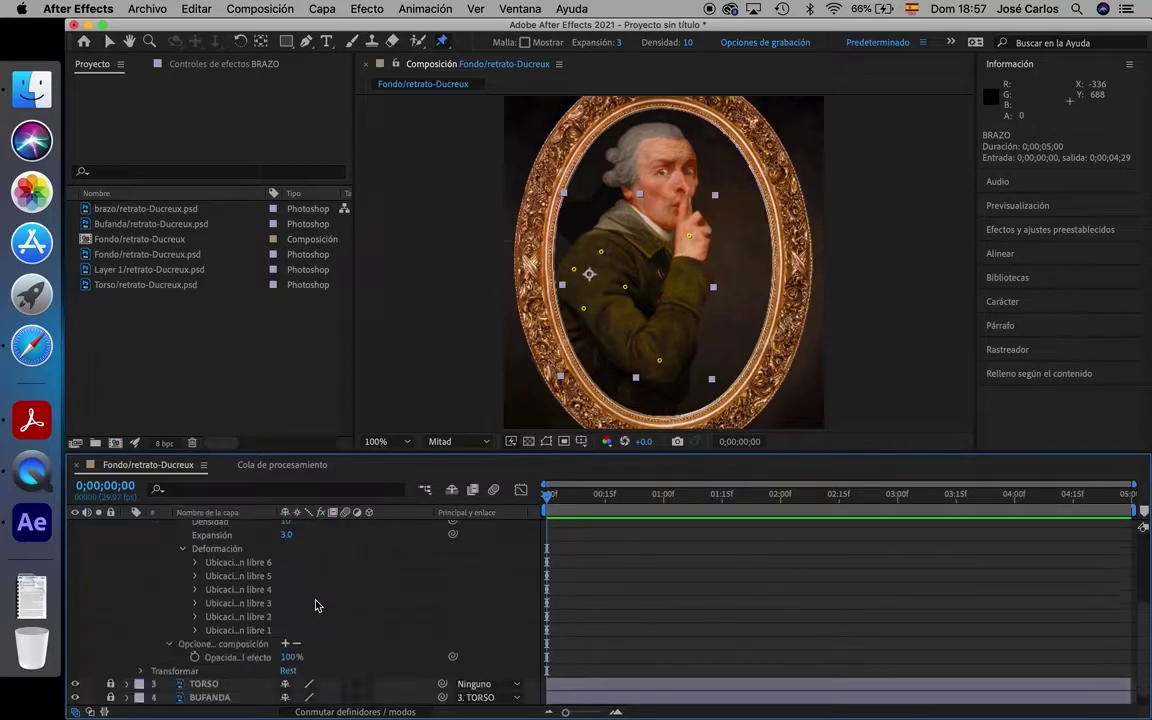
- Rename the hand pin to MANO and start renaming the second pin to CODO
click(249, 632)
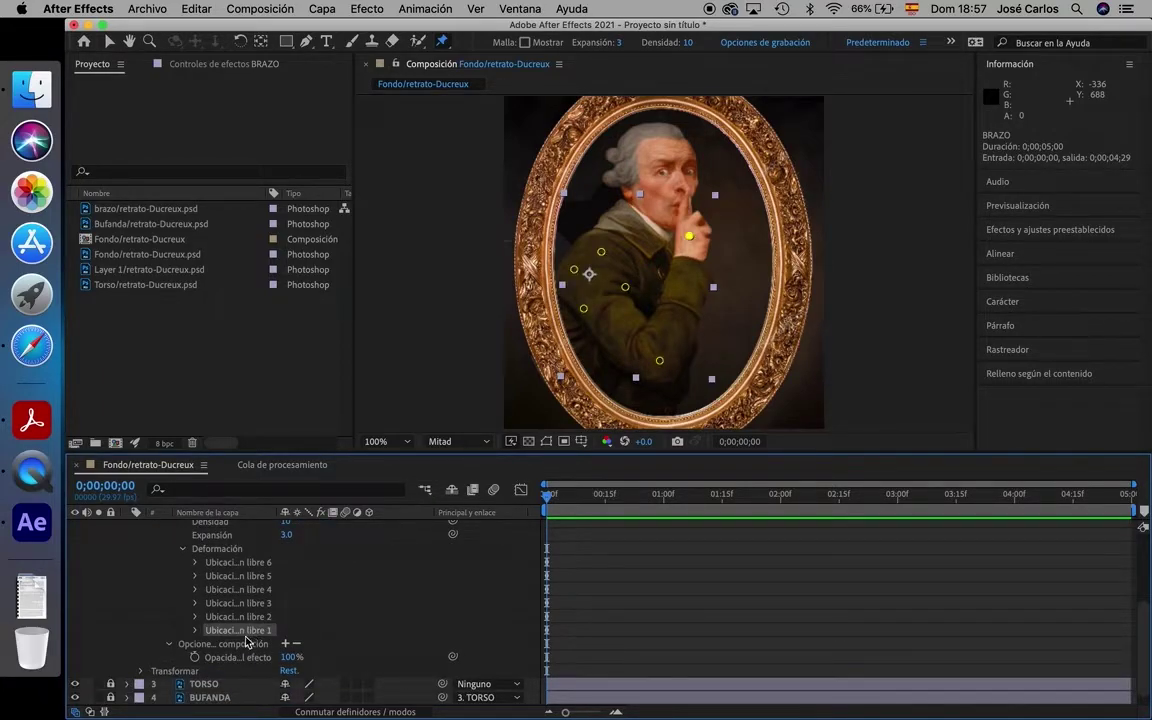
double_click(246, 632)
text(MANO)
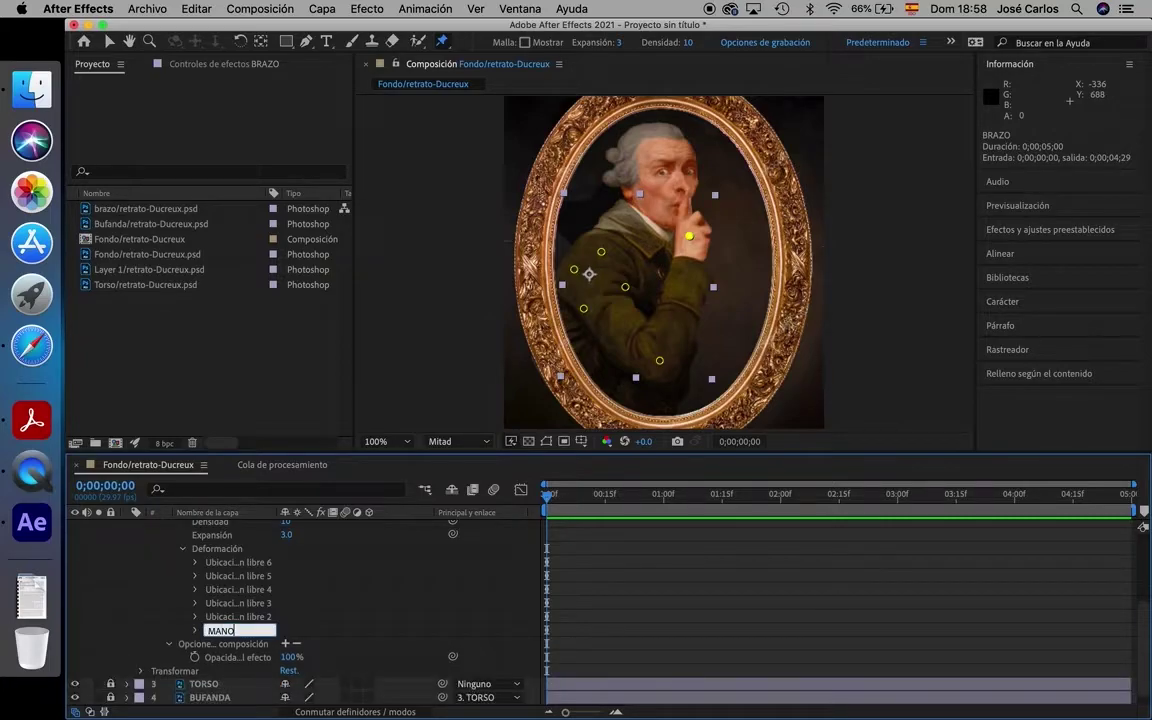
click(252, 619)
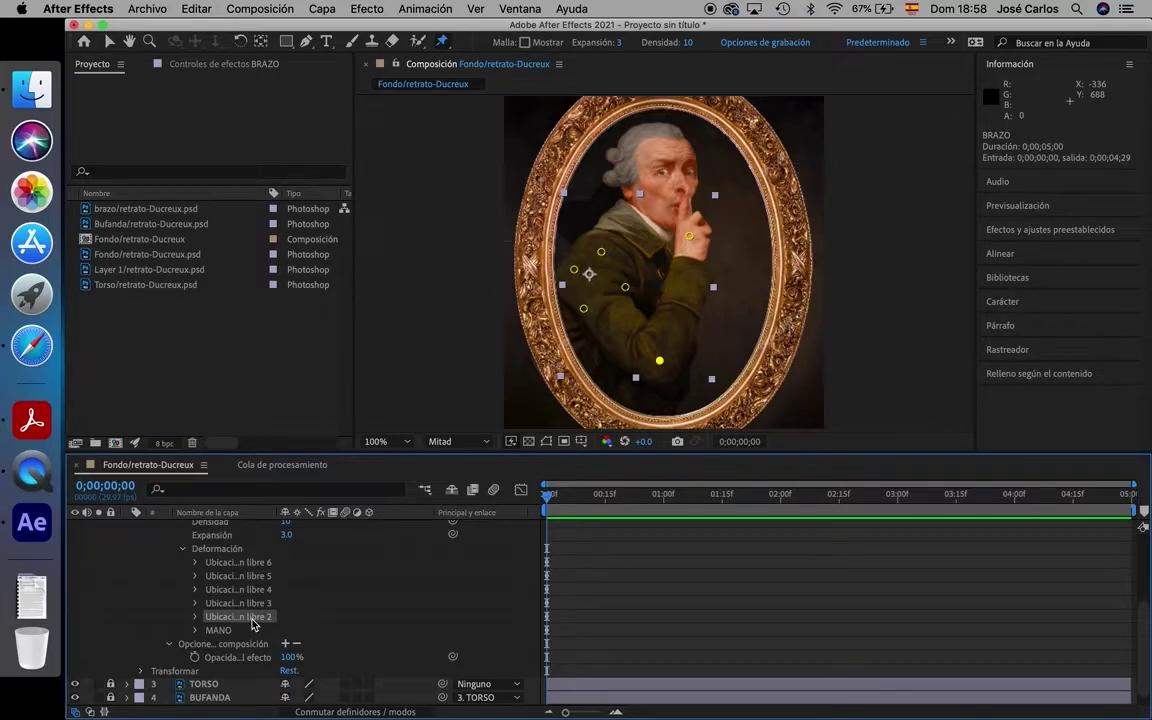
right_click(253, 625)
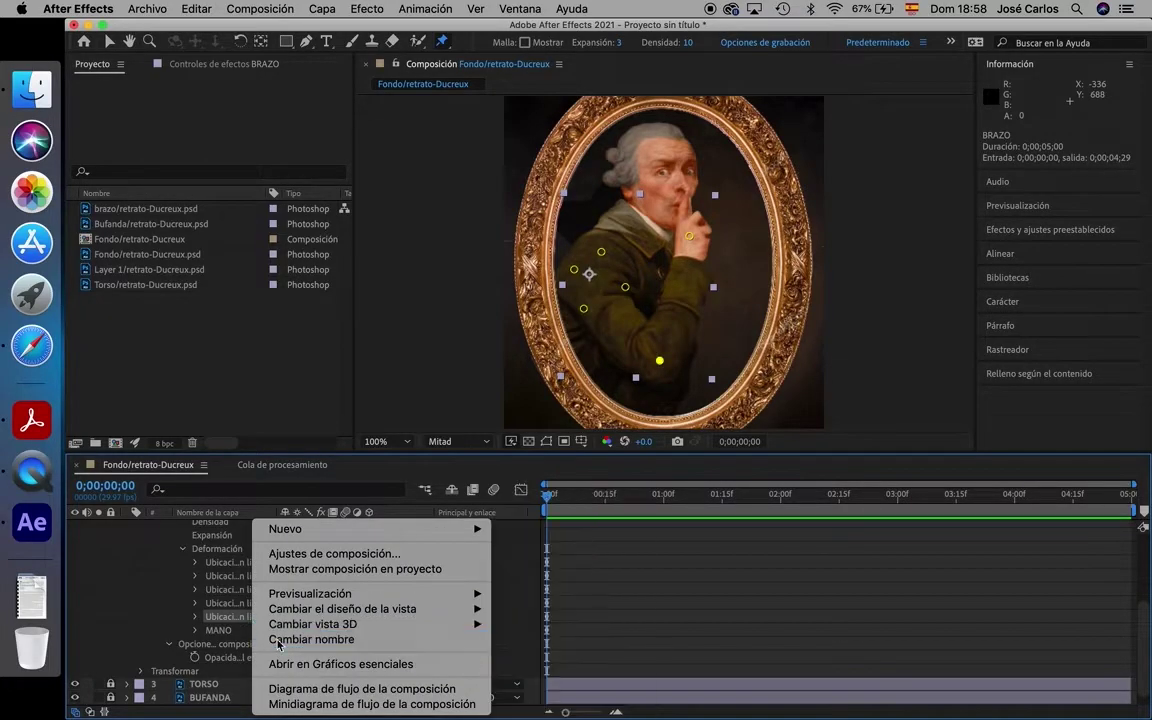
click(285, 639)
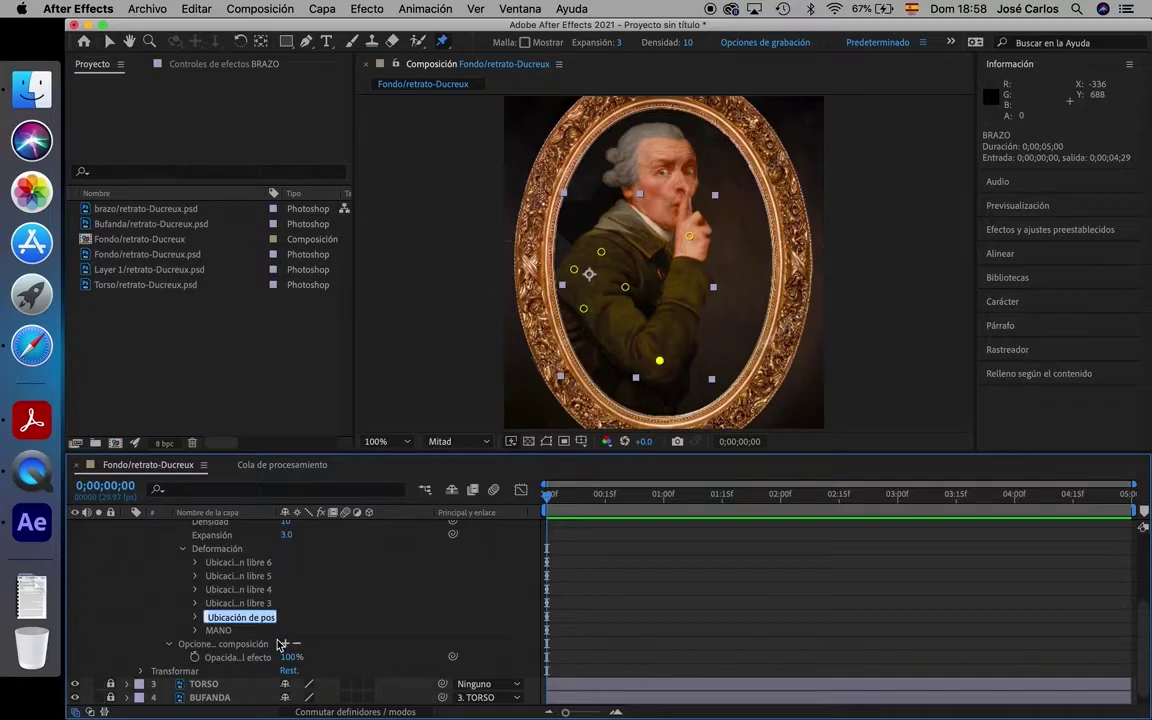
text(CODO)
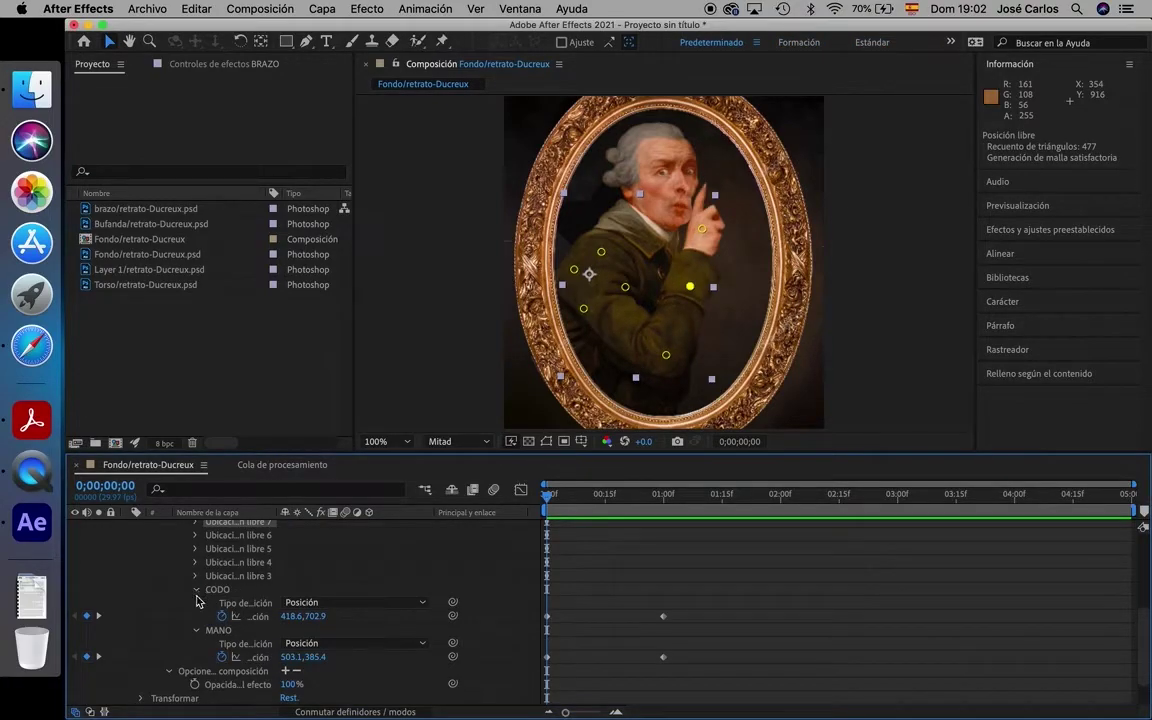
click(196, 590)
click(197, 590)
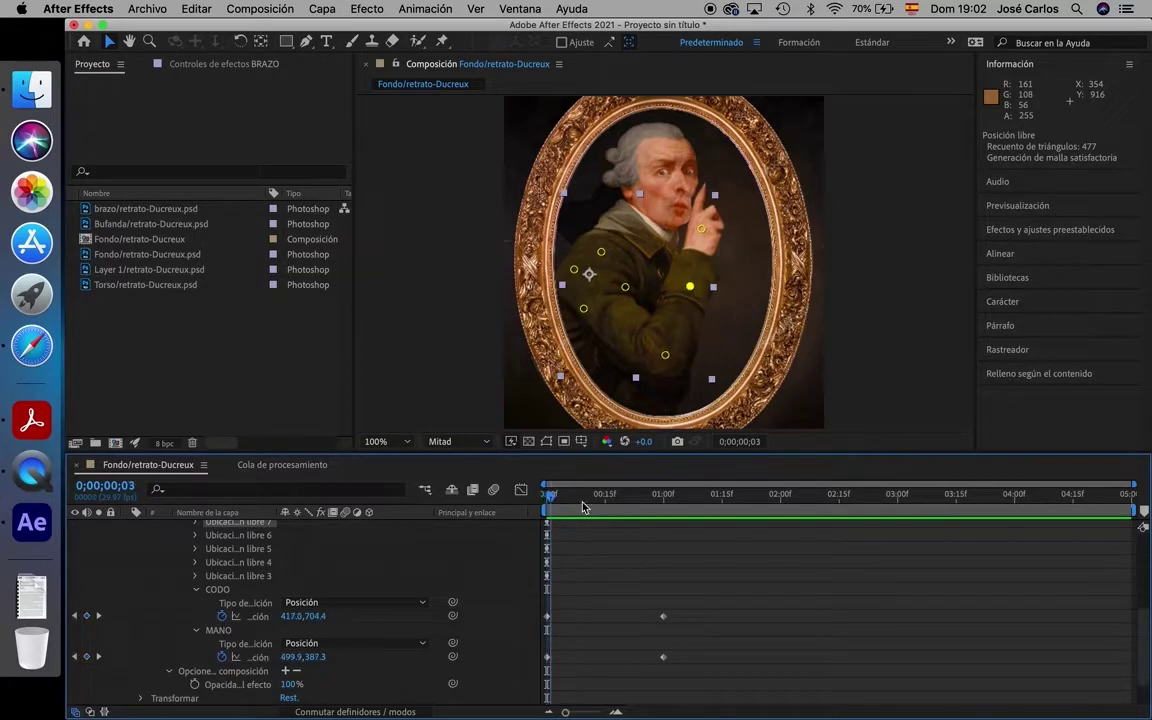
drag(547, 497, 662, 532)
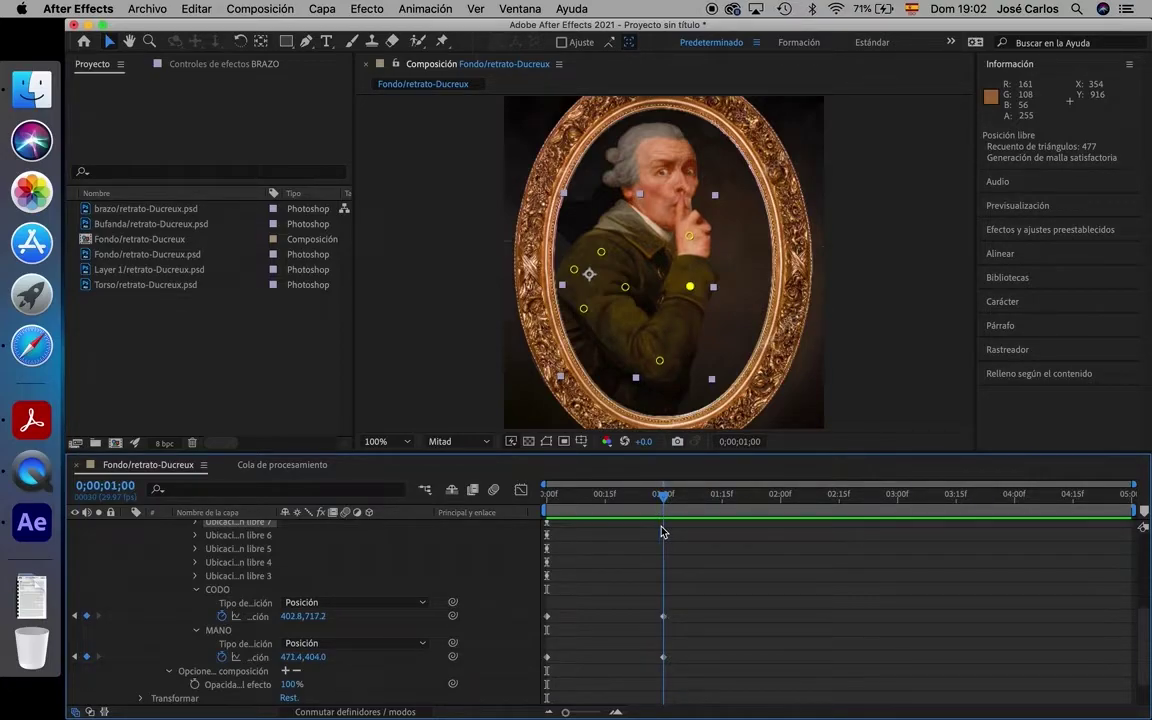
key(Page_Up)
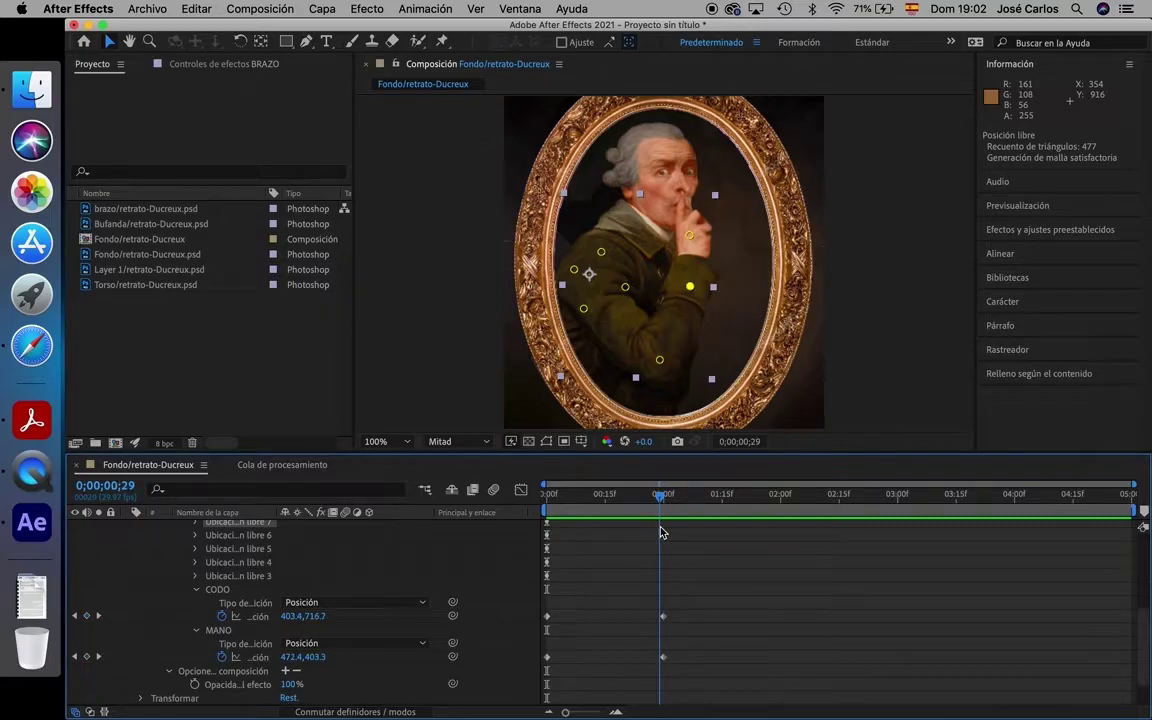
mouse_move(660, 532)
mouse_down()
mouse_move(543, 541)
mouse_move(552, 570)
mouse_up()
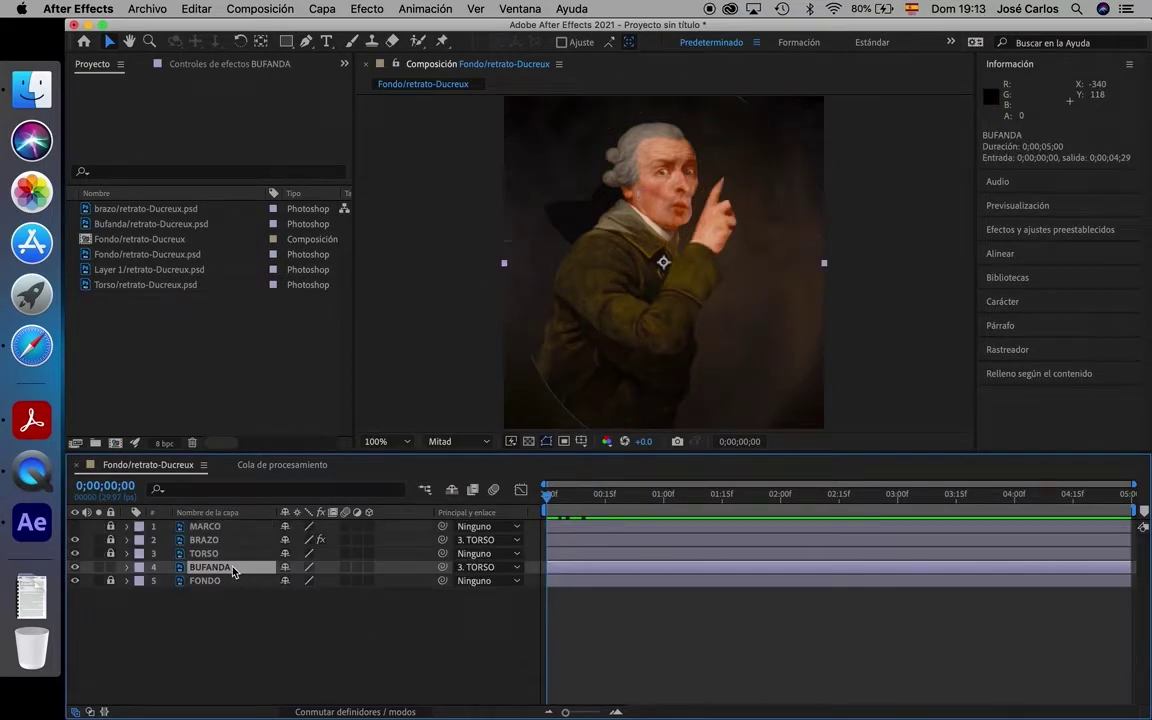
- Apply Efecto > Distorsionar > Desplazamiento turbulento to the BUFANDA scarf layer
click(368, 10)
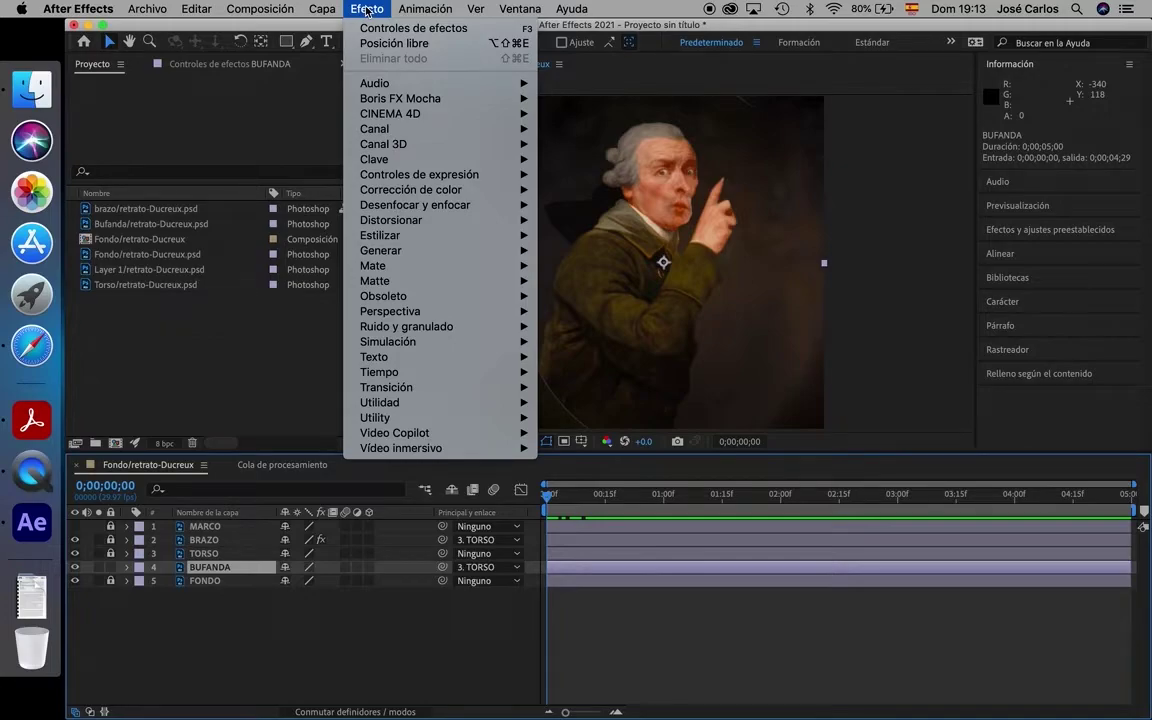
mouse_move(420, 205)
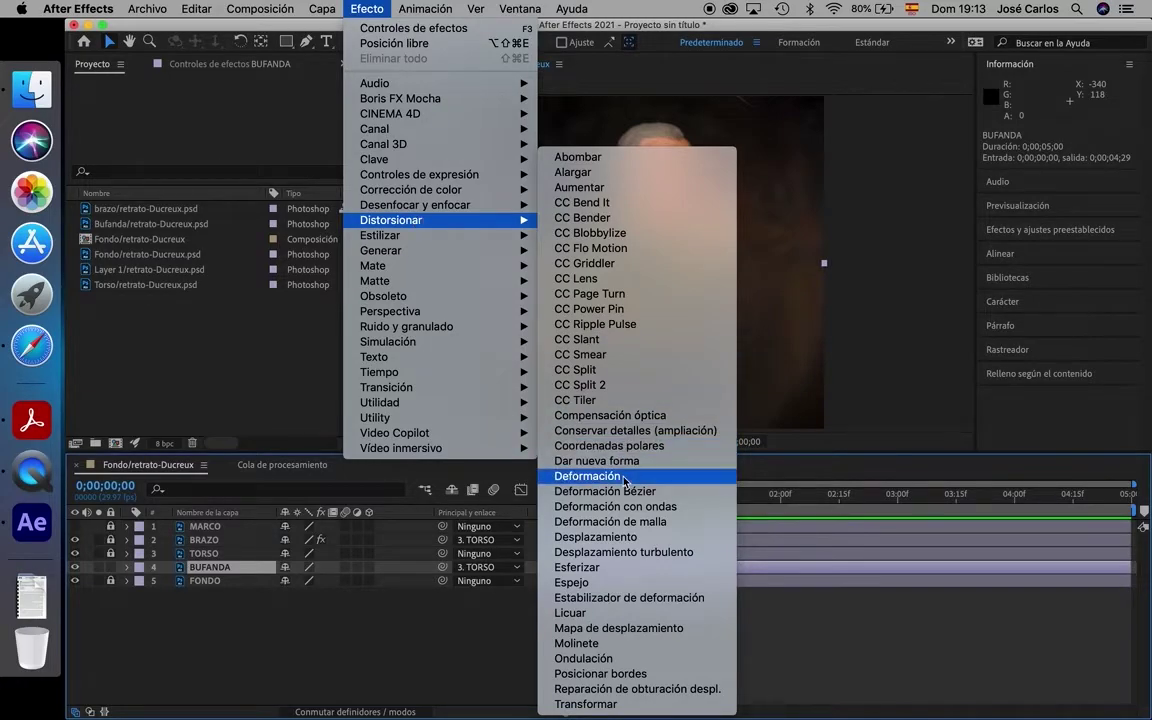
click(635, 562)
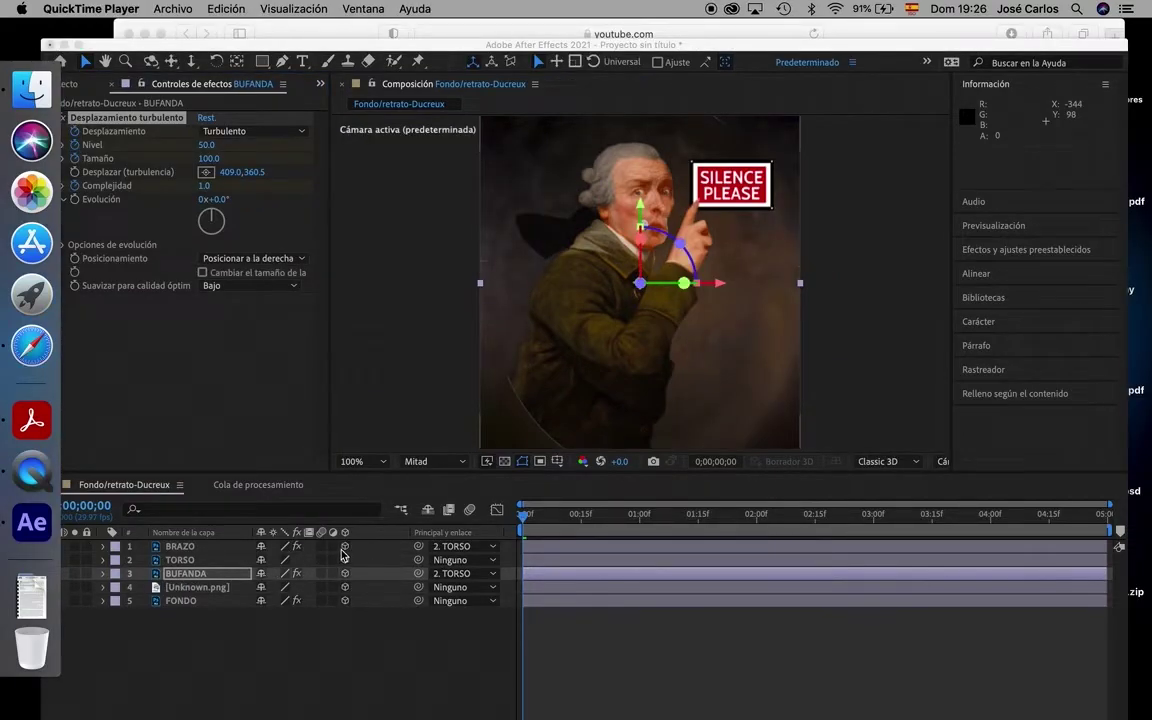
- Switch on 3D for the FONDO layer and bring up the timeline's Nuevo submenu
click(345, 545)
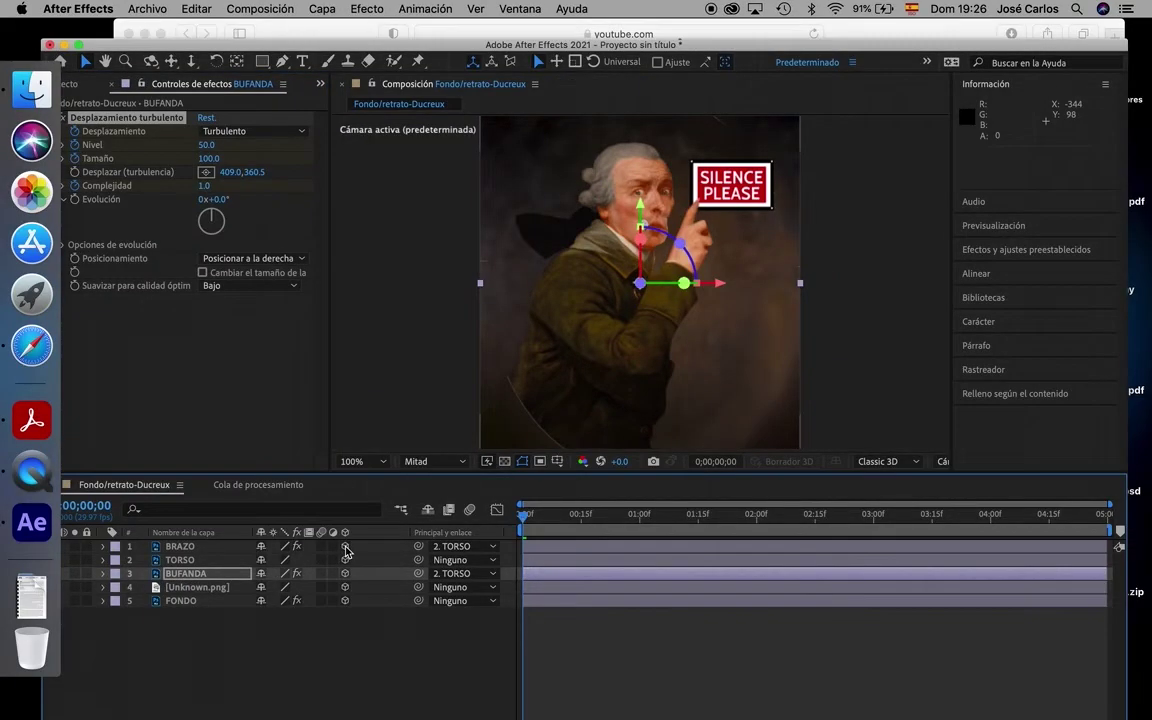
click(345, 600)
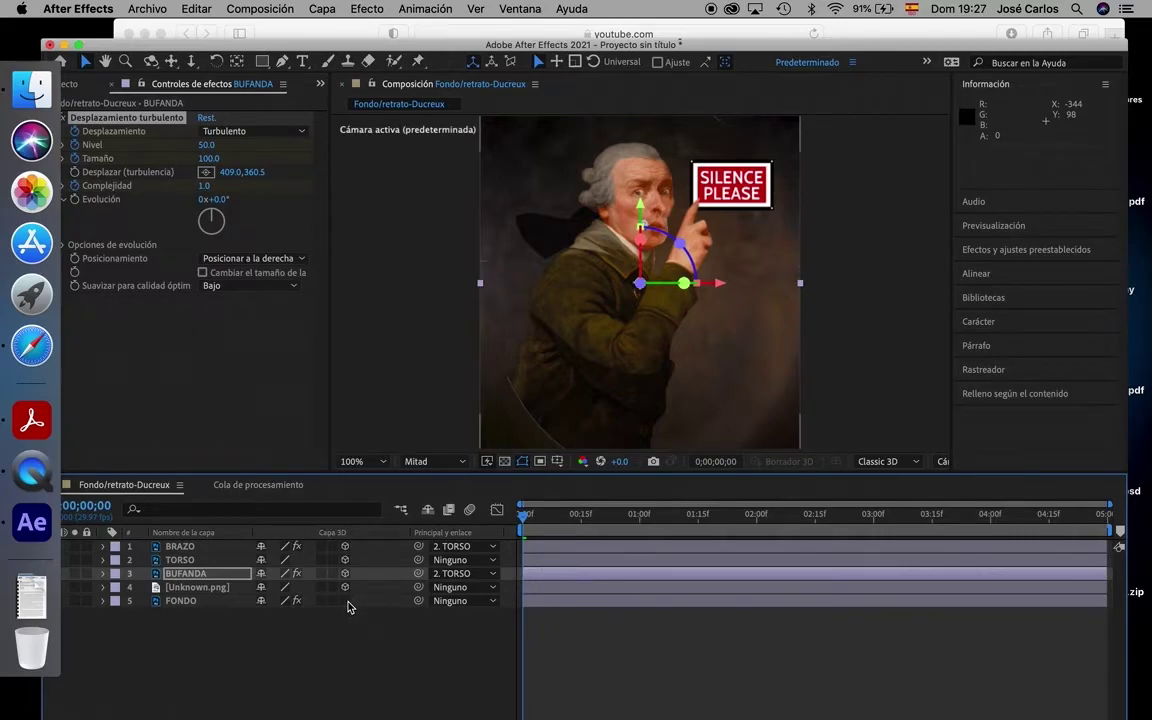
right_click(370, 600)
mouse_move(416, 534)
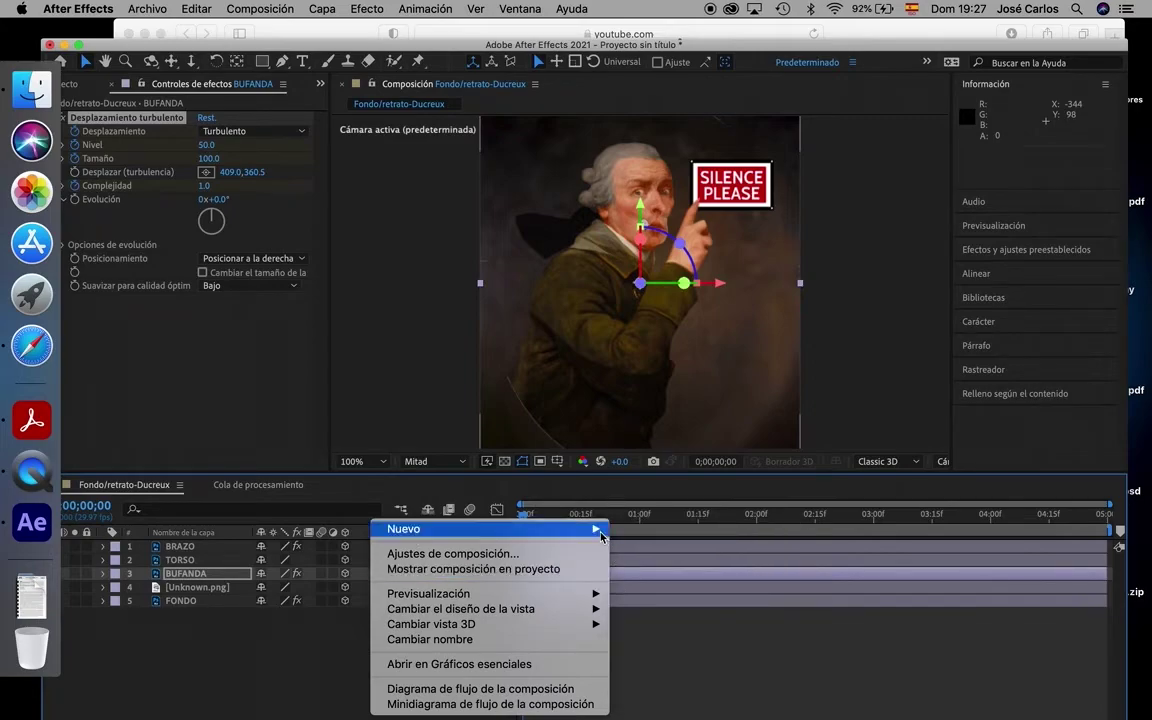
- Add a new camera, Cámara 1, and select its Tamaño de la película field
click(650, 599)
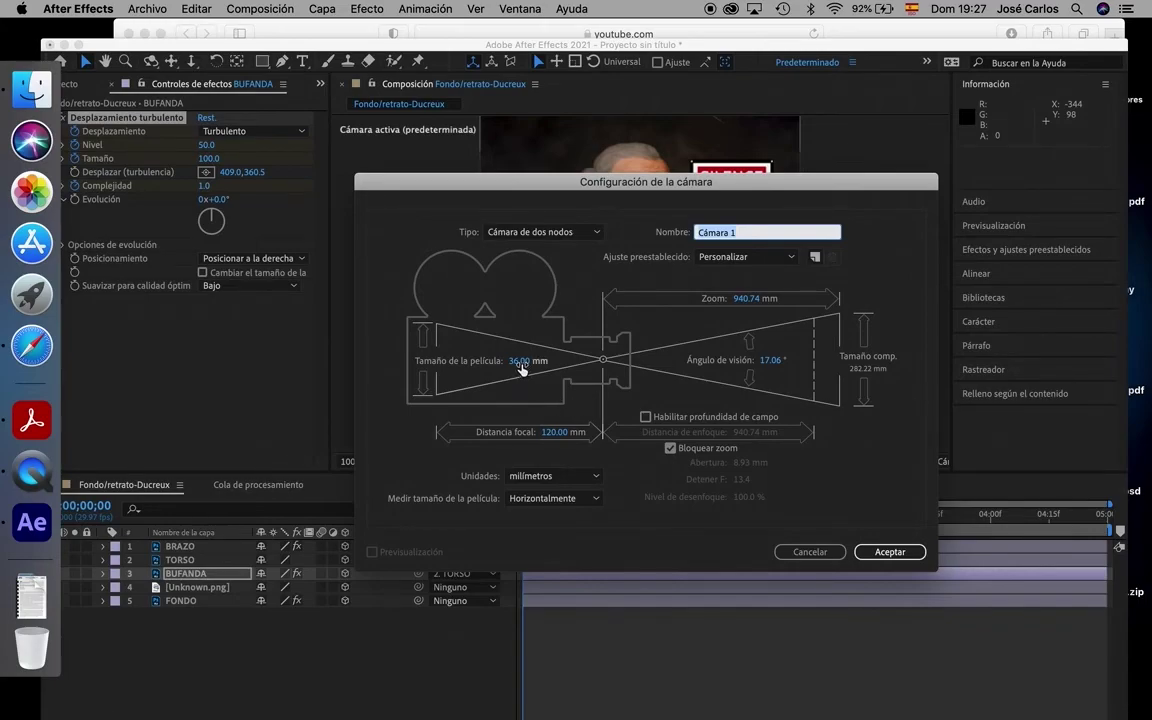
click(520, 362)
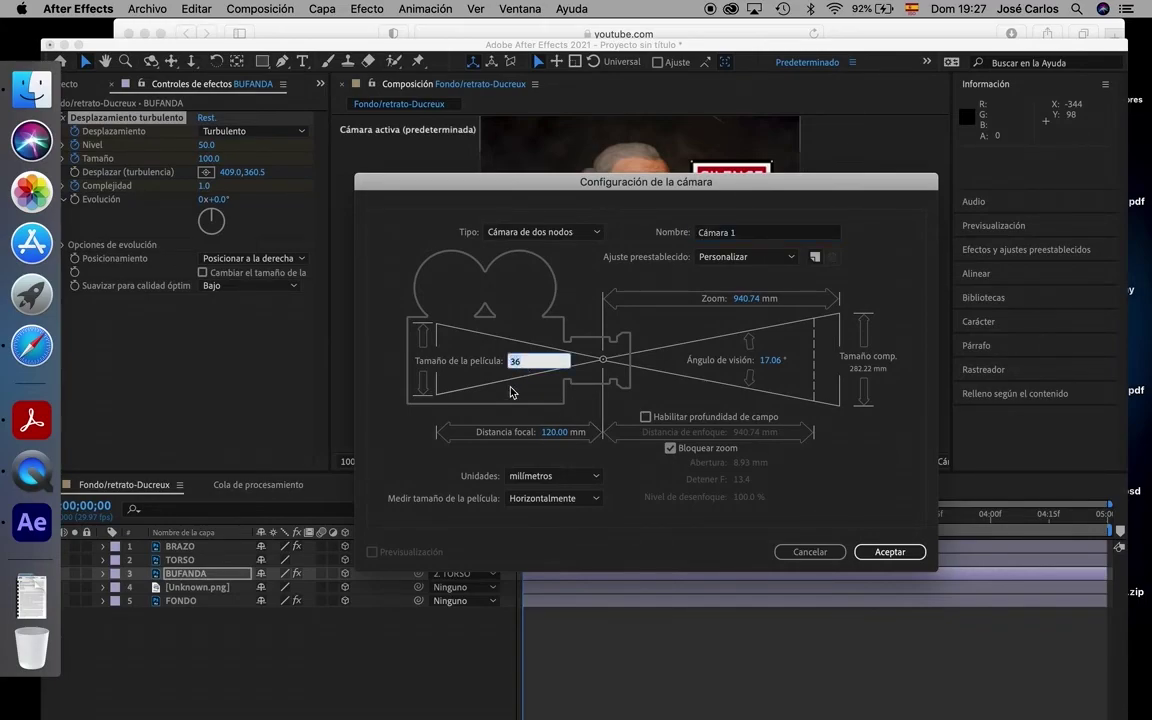